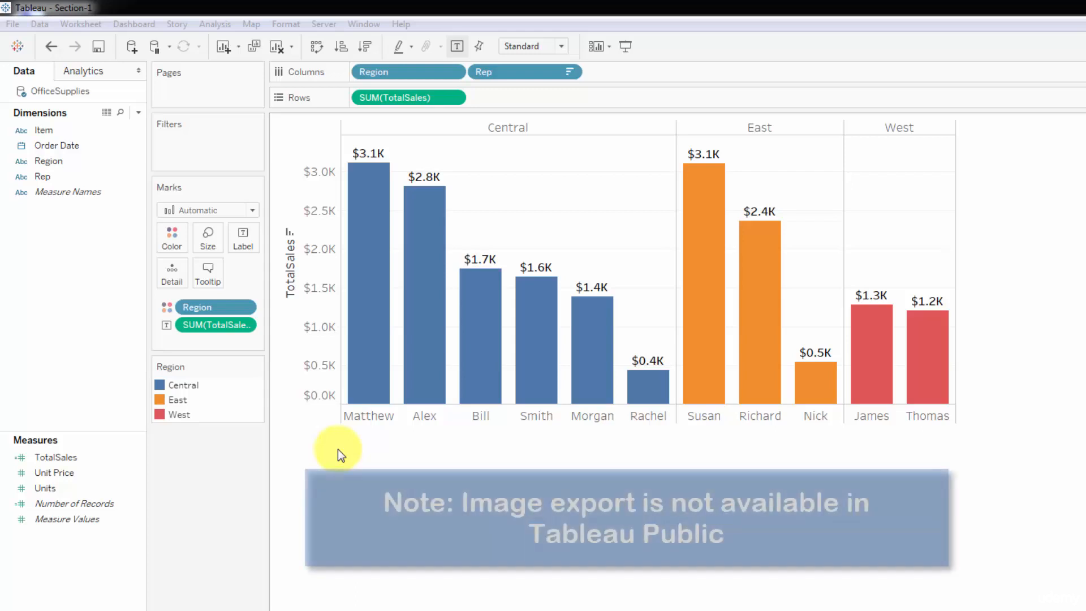
{"action": "left_click", "coordinate": [97, 21]}
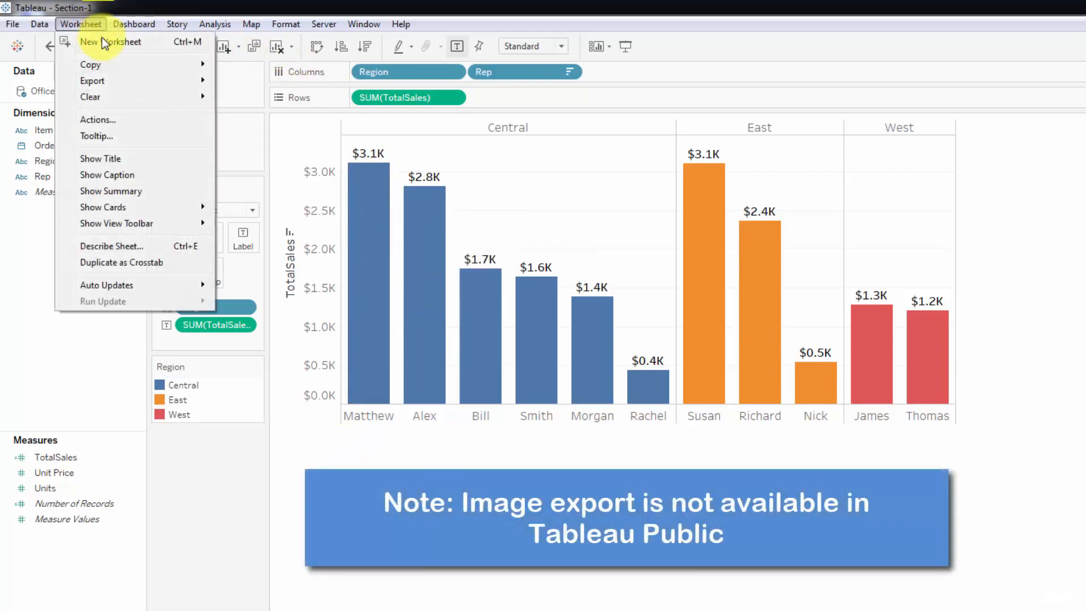
{"action": "mouse_move", "coordinate": [117, 84]}
{"action": "left_click", "coordinate": [233, 84]}
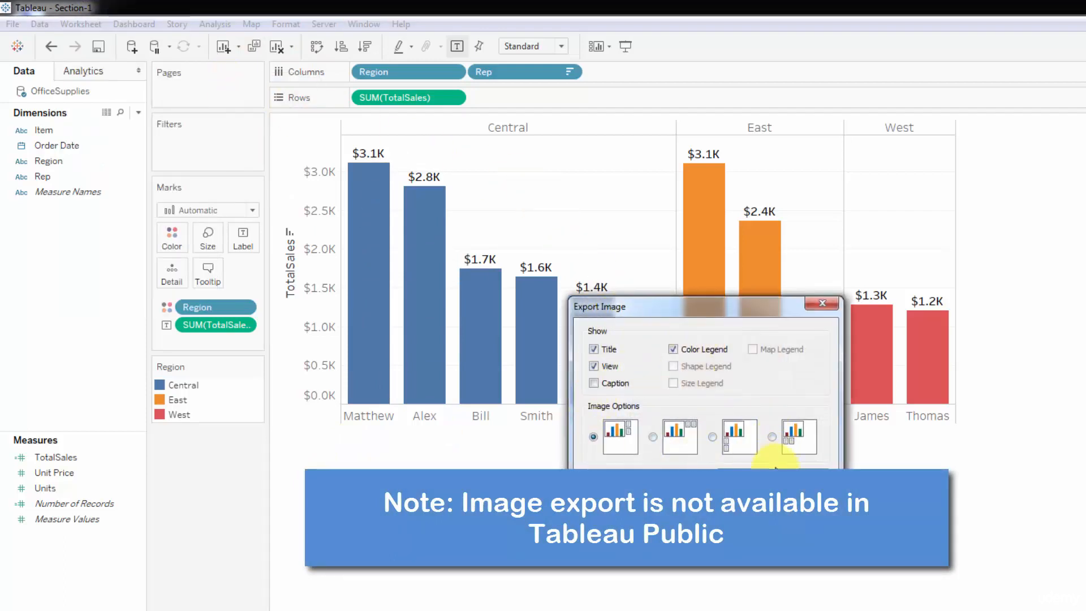
{"action": "left_click", "coordinate": [798, 474]}
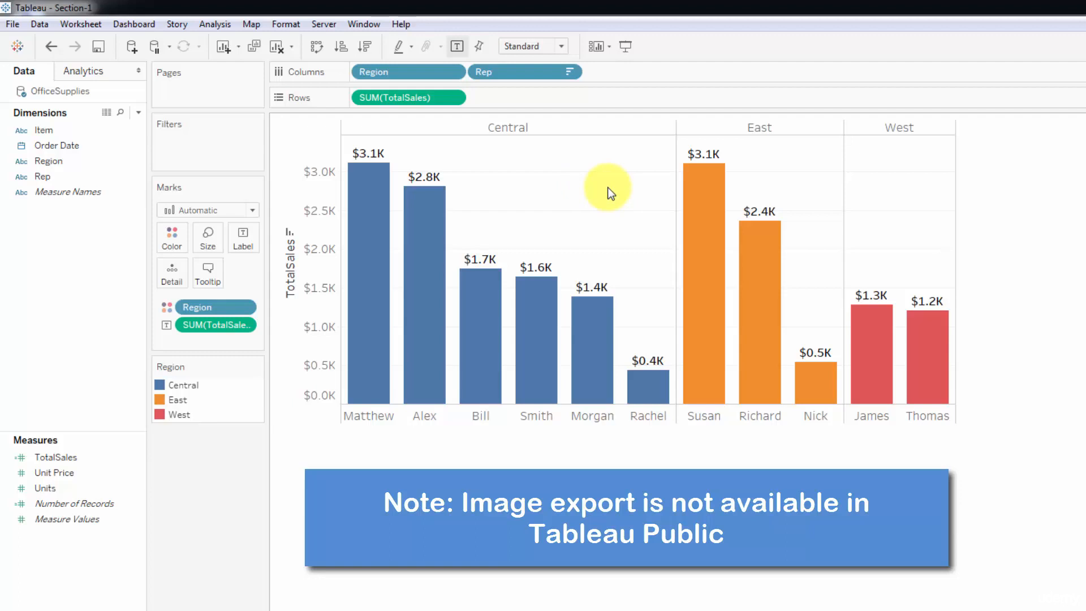
Step: Copy the bar chart view as an image with title, view and color legend included, leaving the caption out
{"action": "right_click", "coordinate": [608, 188]}
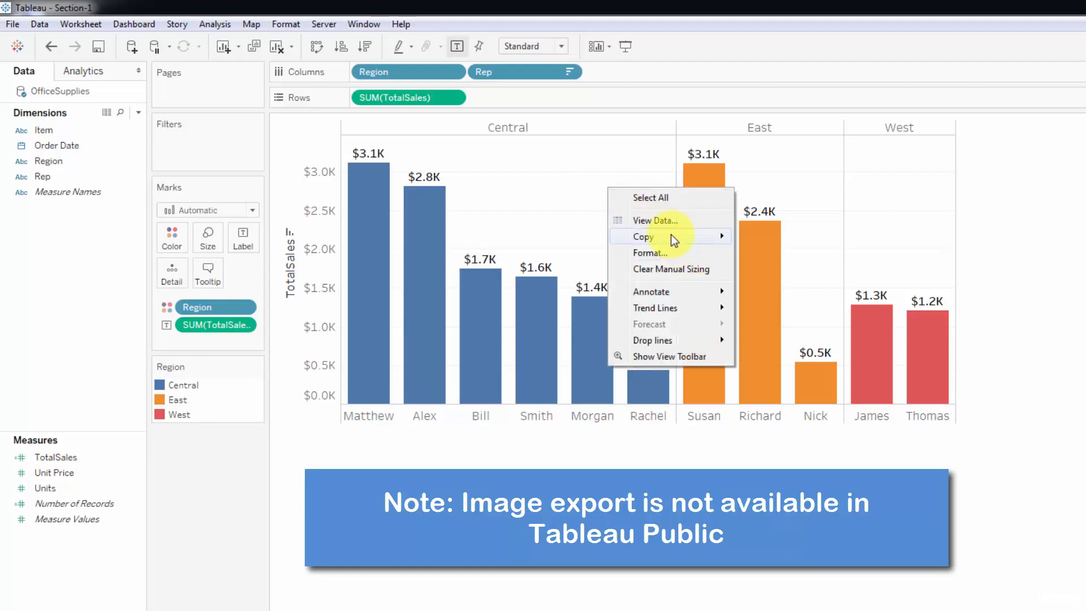
{"action": "mouse_move", "coordinate": [671, 235]}
{"action": "left_click", "coordinate": [776, 270]}
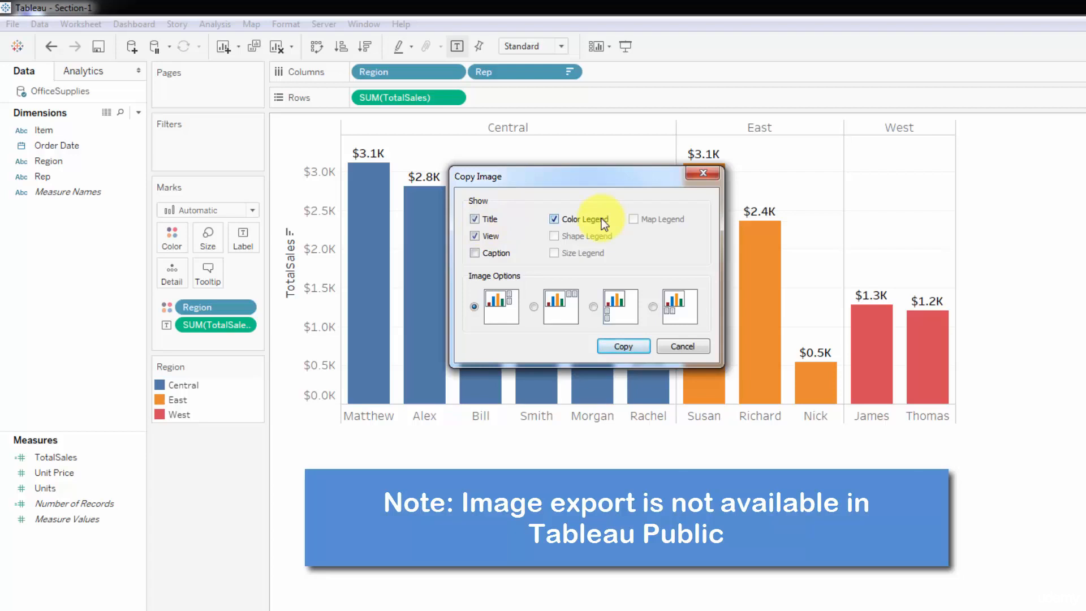
{"action": "left_click", "coordinate": [479, 254]}
{"action": "left_click", "coordinate": [476, 252]}
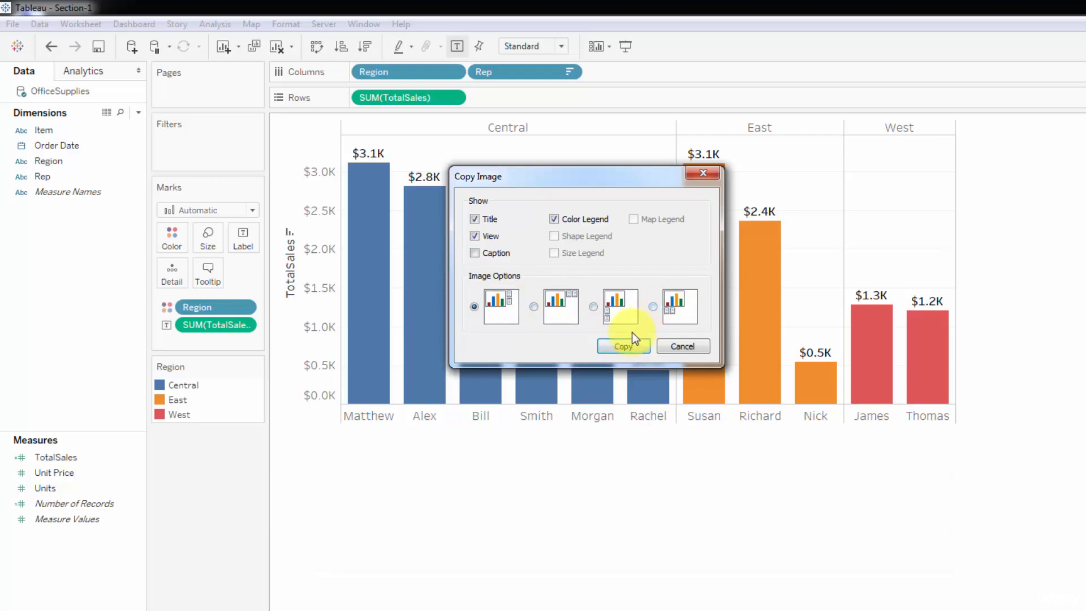
{"action": "left_click", "coordinate": [624, 347]}
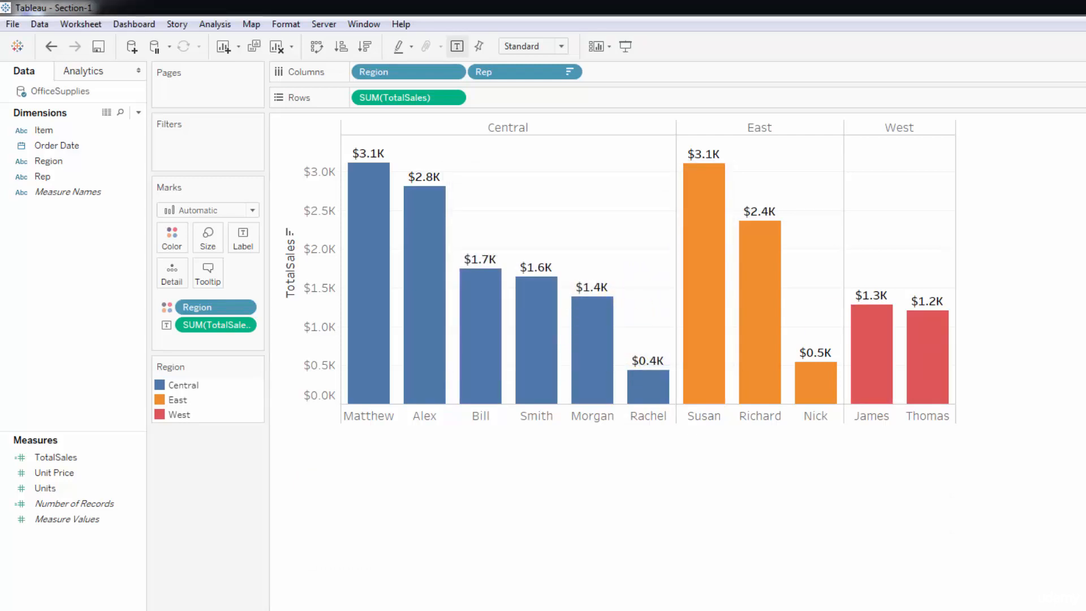
Step: Switch to the blank Word document and enter ANNUAL BONUS REPORT as a bold heading
{"action": "left_click_drag", "start_coordinate": [1085, 74], "coordinate": [668, 80]}
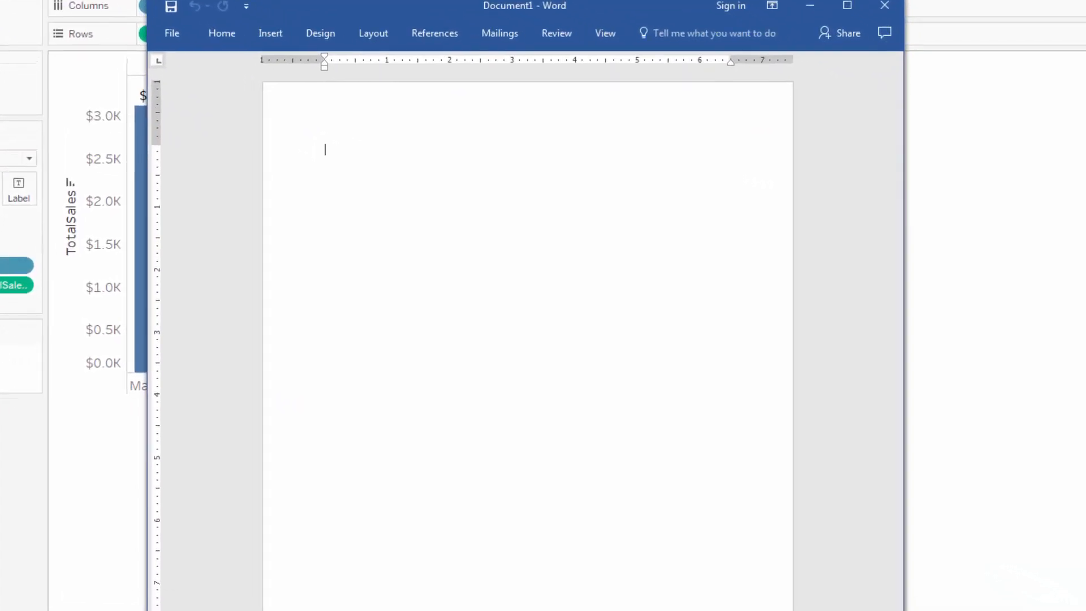
{"action": "type", "text": "ANNUAL BONUS REPOR"}
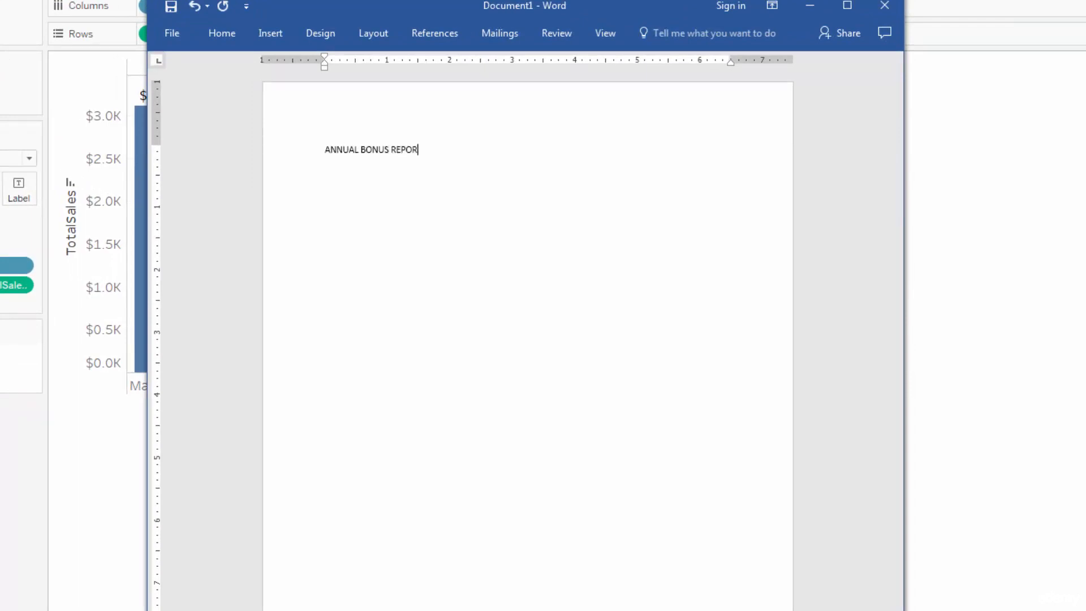
{"action": "type", "text": "T"}
{"action": "key", "text": "ctrl+a"}
{"action": "key", "text": "ctrl+b"}
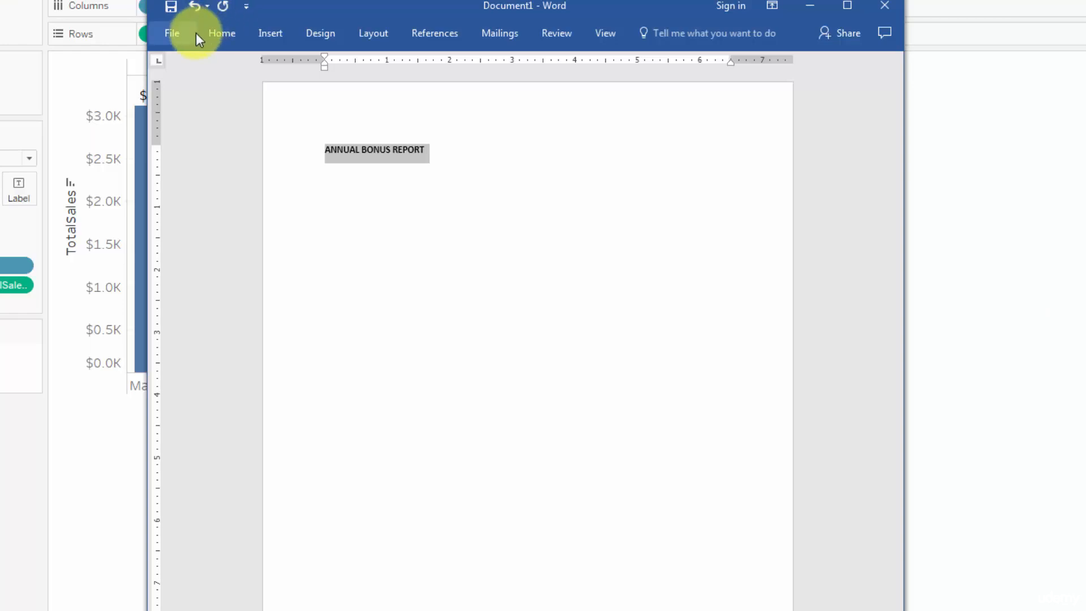
Step: Enlarge the ANNUAL BONUS REPORT heading's font size to 28
{"action": "left_click", "coordinate": [221, 34]}
{"action": "left_click", "coordinate": [334, 64]}
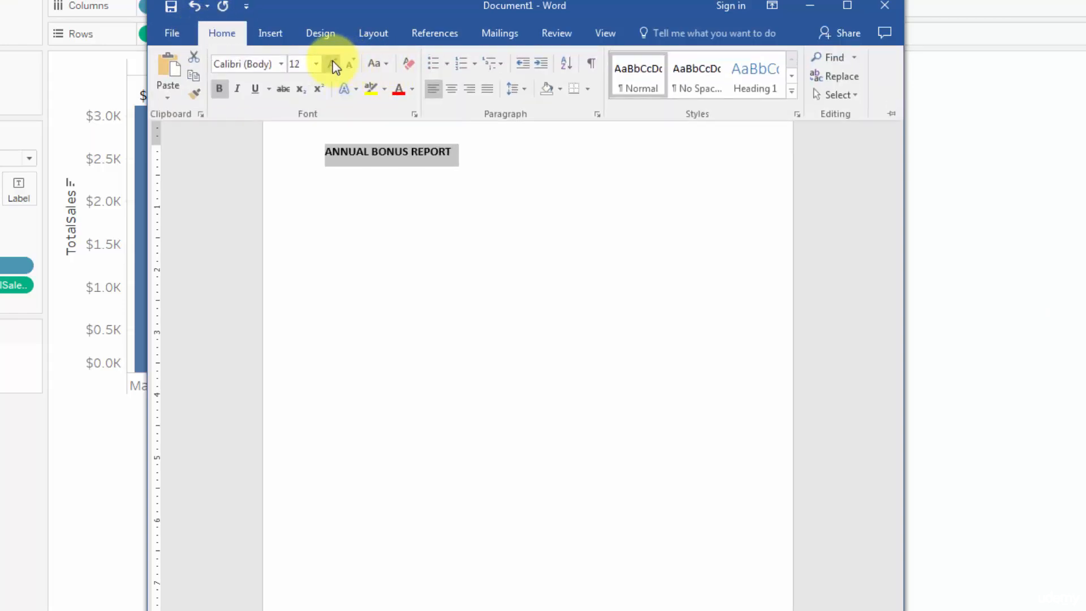
{"action": "left_click", "coordinate": [332, 64]}
{"action": "left_click", "coordinate": [333, 64]}
{"action": "left_click", "coordinate": [333, 64]}
{"action": "left_click", "coordinate": [332, 64]}
{"action": "double_click", "coordinate": [333, 64]}
{"action": "left_click", "coordinate": [333, 64]}
{"action": "left_click", "coordinate": [447, 306]}
{"action": "left_click", "coordinate": [422, 285]}
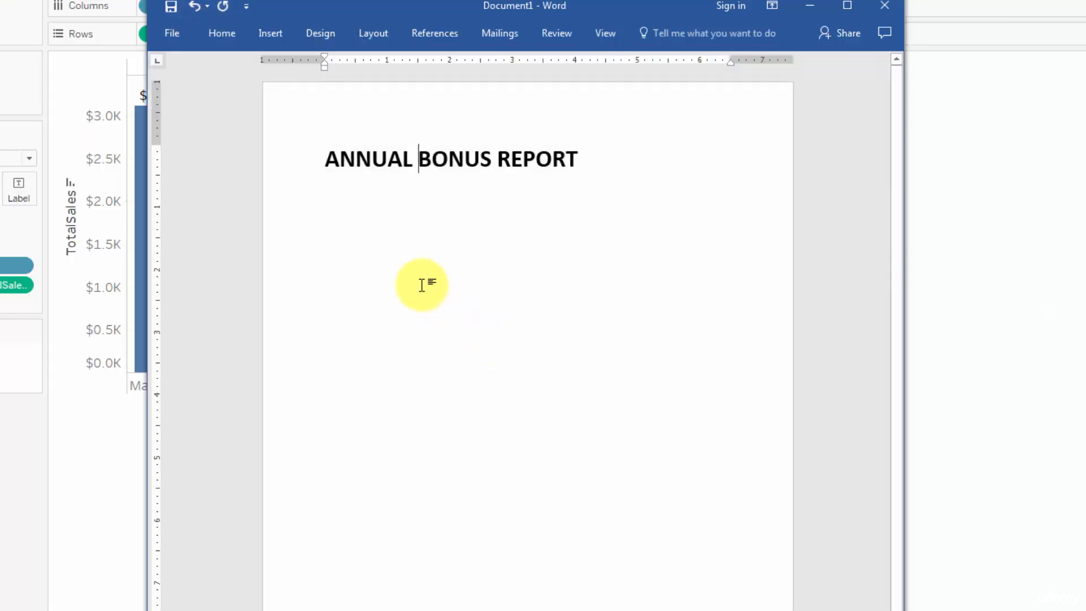
Step: Add two new lines below the heading, paste the copied chart image there, and widen the document window
{"action": "left_click", "coordinate": [628, 189]}
{"action": "key", "text": "Return"}
{"action": "key", "text": "Return"}
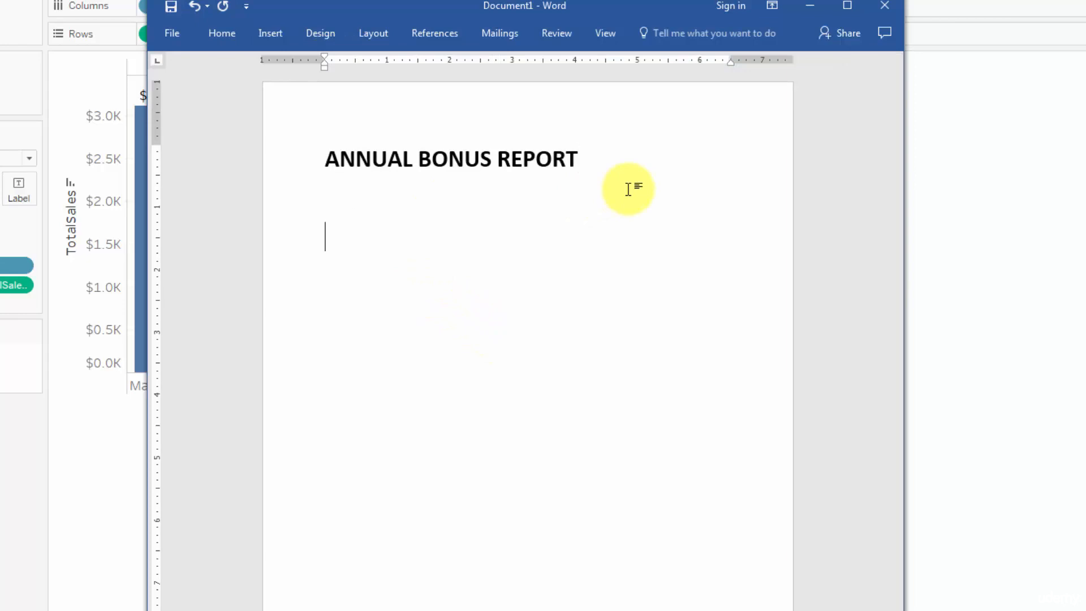
{"action": "key", "text": "ctrl+v"}
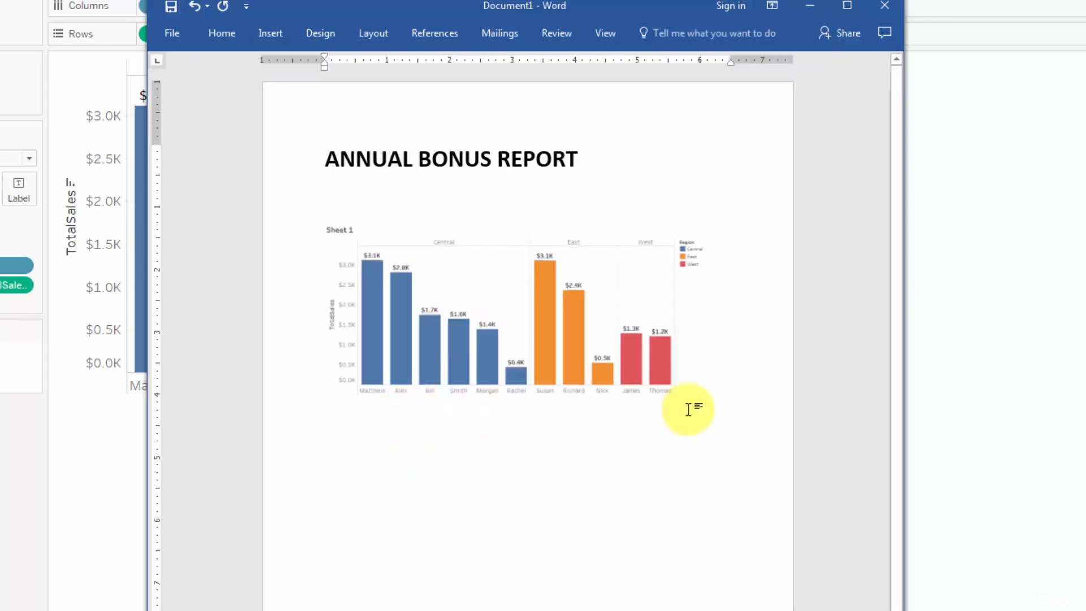
{"action": "scroll", "coordinate": [526, 371], "scroll_direction": "up", "scroll_amount": 5, "text": "ctrl"}
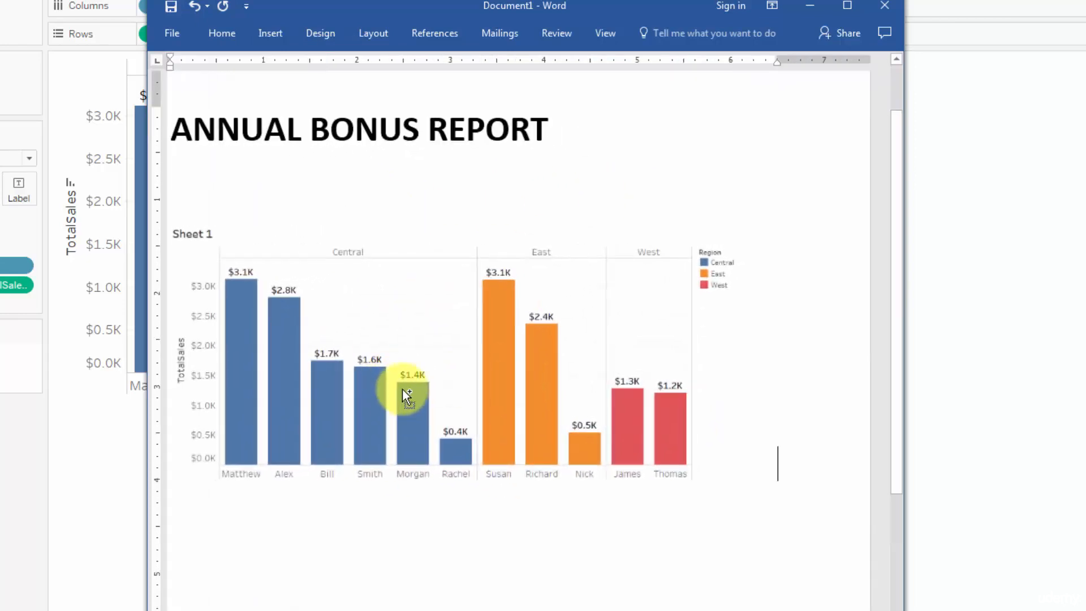
{"action": "left_click", "coordinate": [902, 516]}
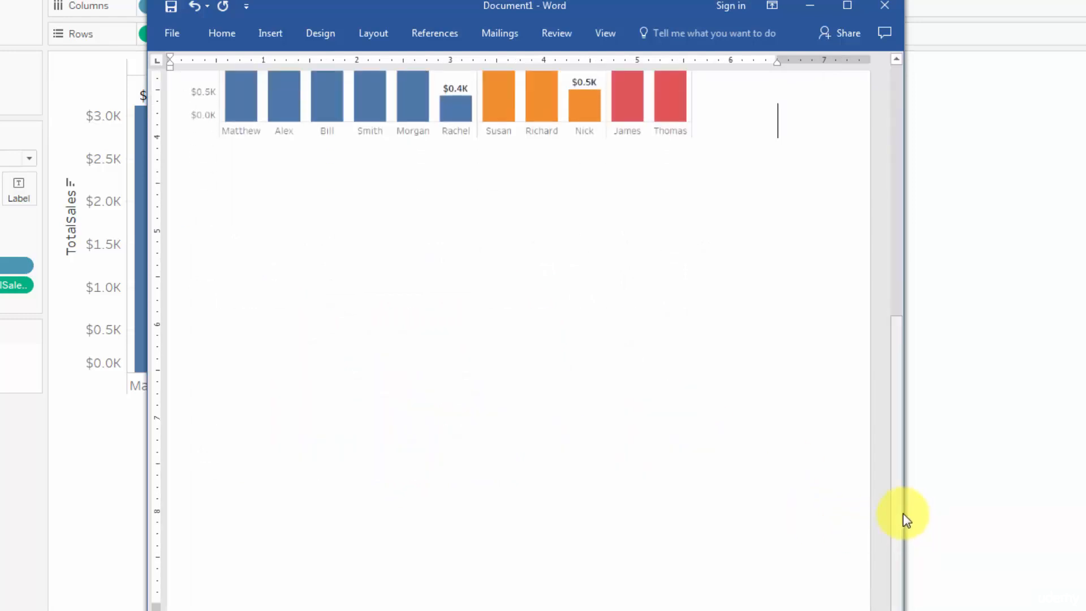
{"action": "left_click_drag", "start_coordinate": [903, 514], "coordinate": [1085, 174]}
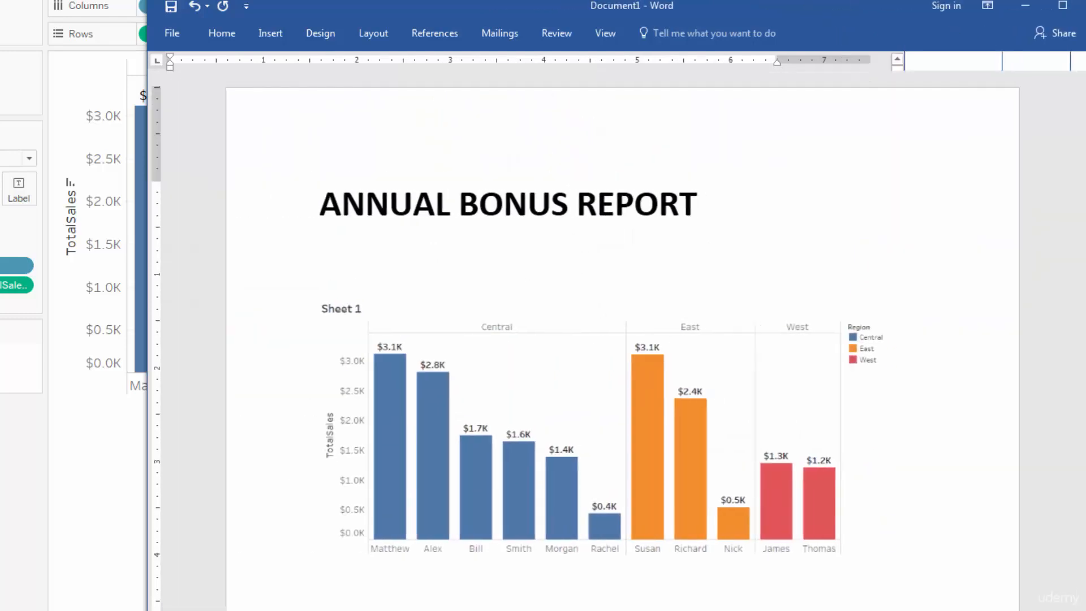
Step: Delete the pasted chart, paste the copied image again below the heading, and switch back to Tableau
{"action": "left_click", "coordinate": [654, 412]}
{"action": "key", "text": "Delete"}
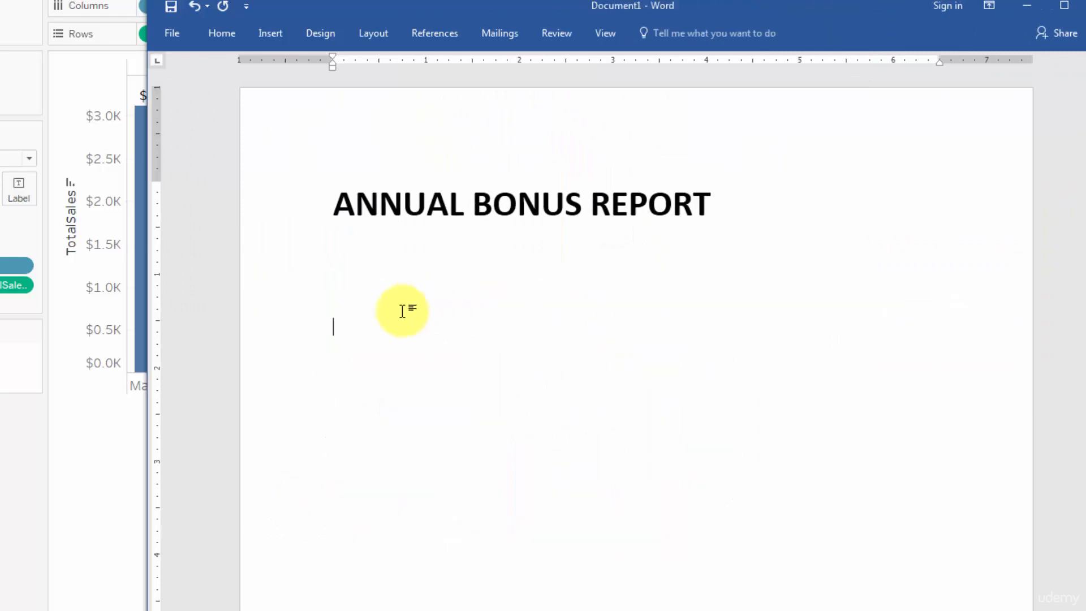
{"action": "right_click", "coordinate": [398, 312]}
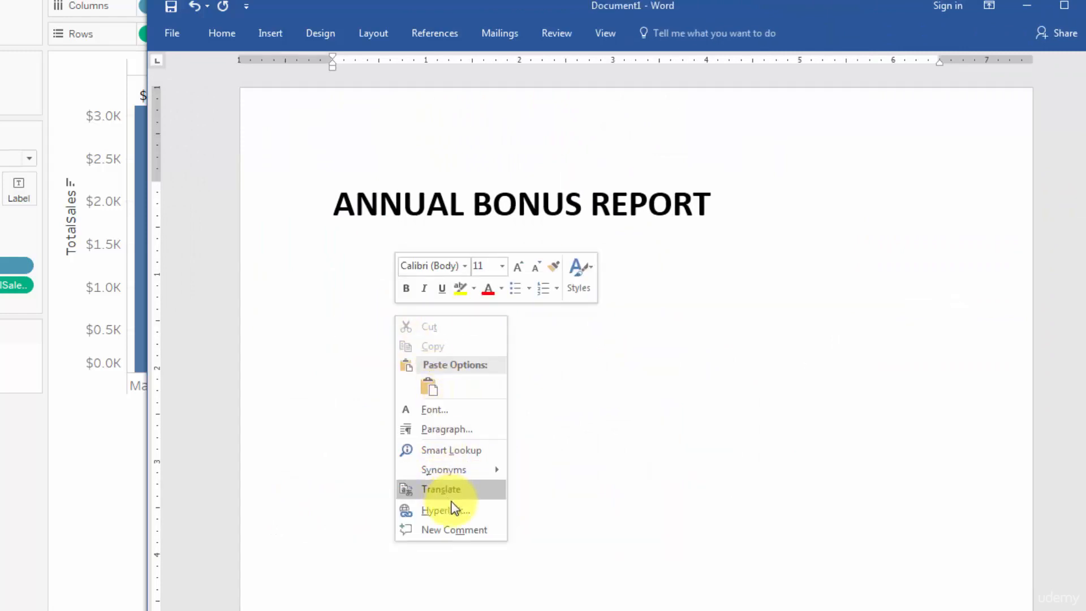
{"action": "left_click", "coordinate": [430, 387]}
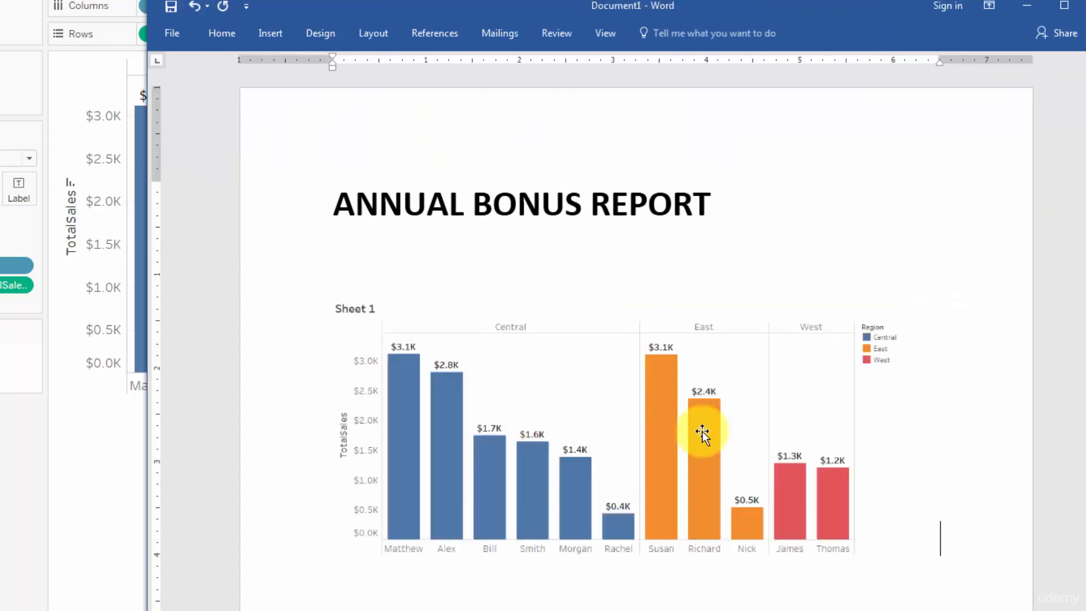
{"action": "left_click", "coordinate": [417, 364]}
{"action": "left_click", "coordinate": [283, 337]}
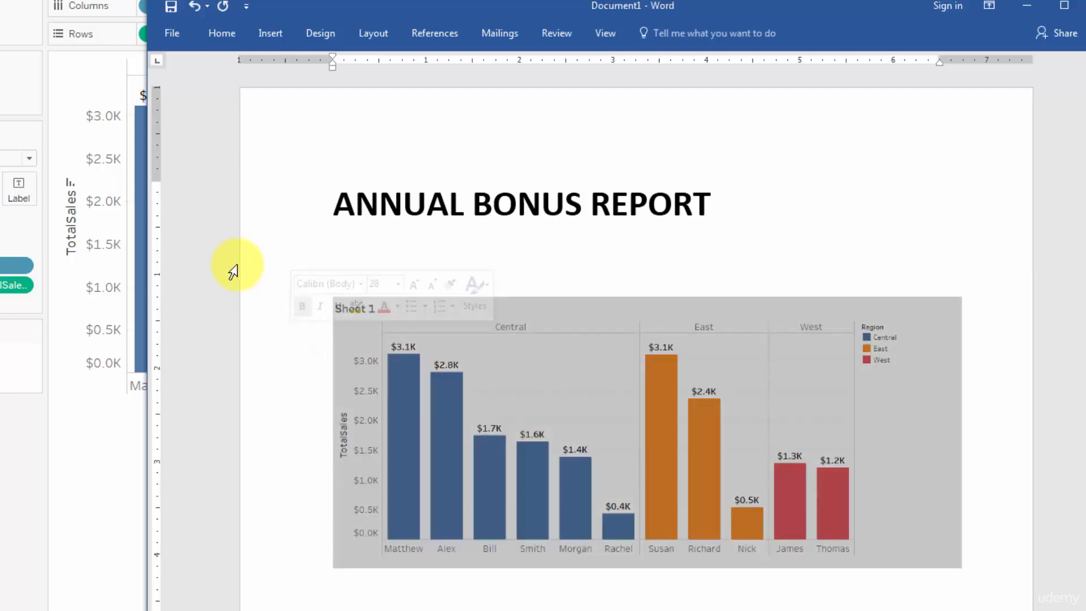
{"action": "left_click", "coordinate": [233, 272]}
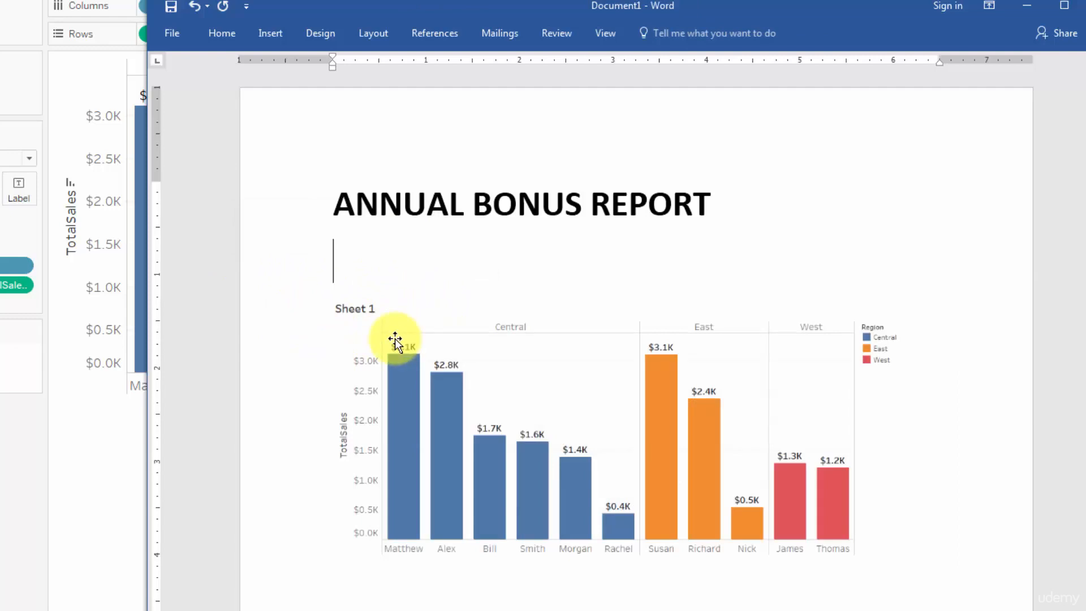
{"action": "left_click", "coordinate": [34, 516]}
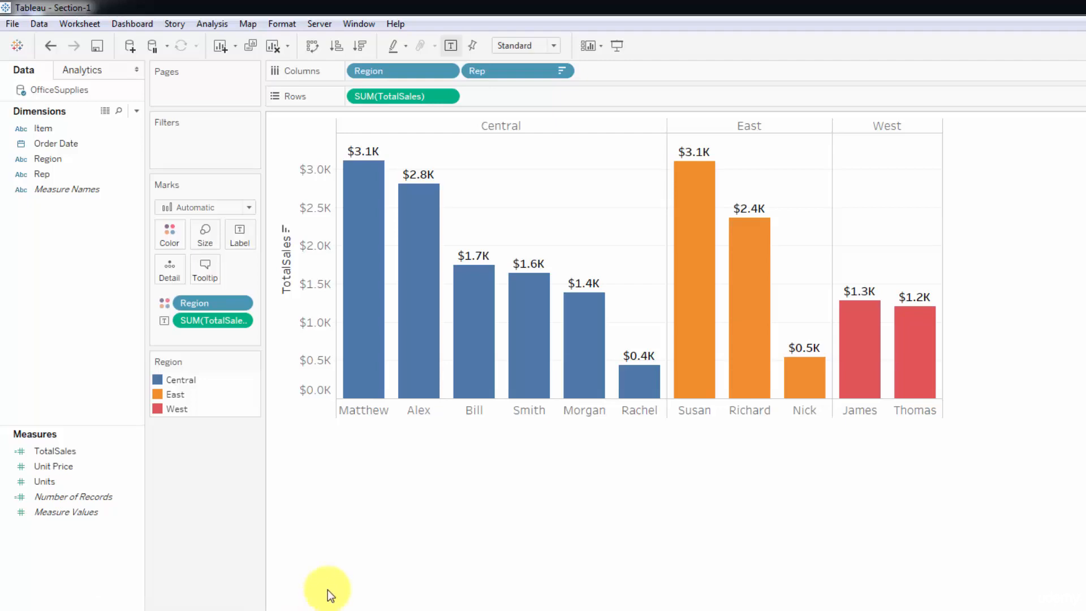
{"action": "right_click", "coordinate": [546, 200]}
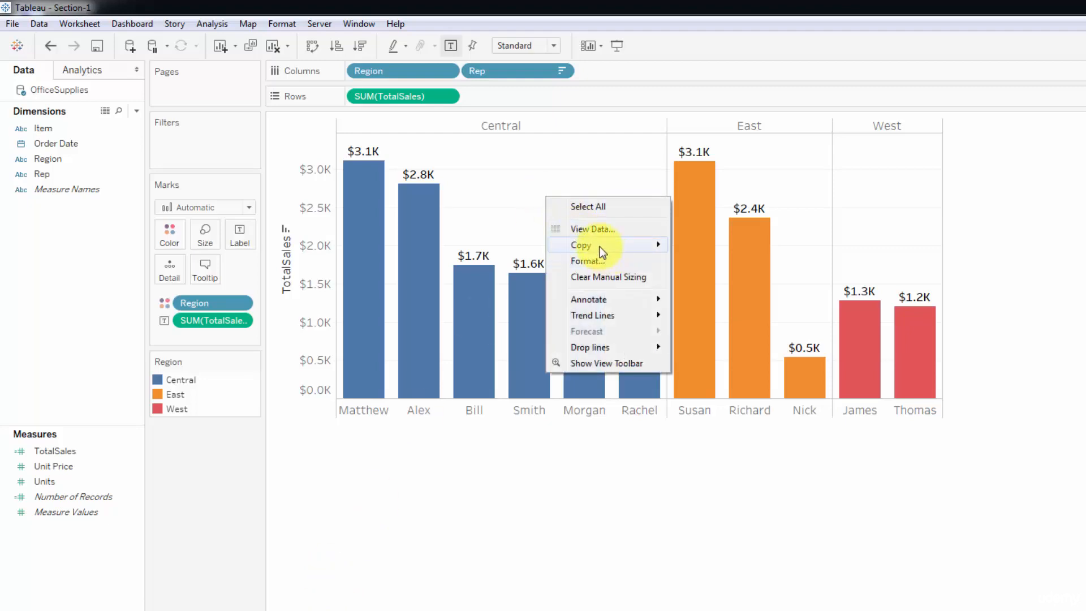
{"action": "mouse_move", "coordinate": [600, 246]}
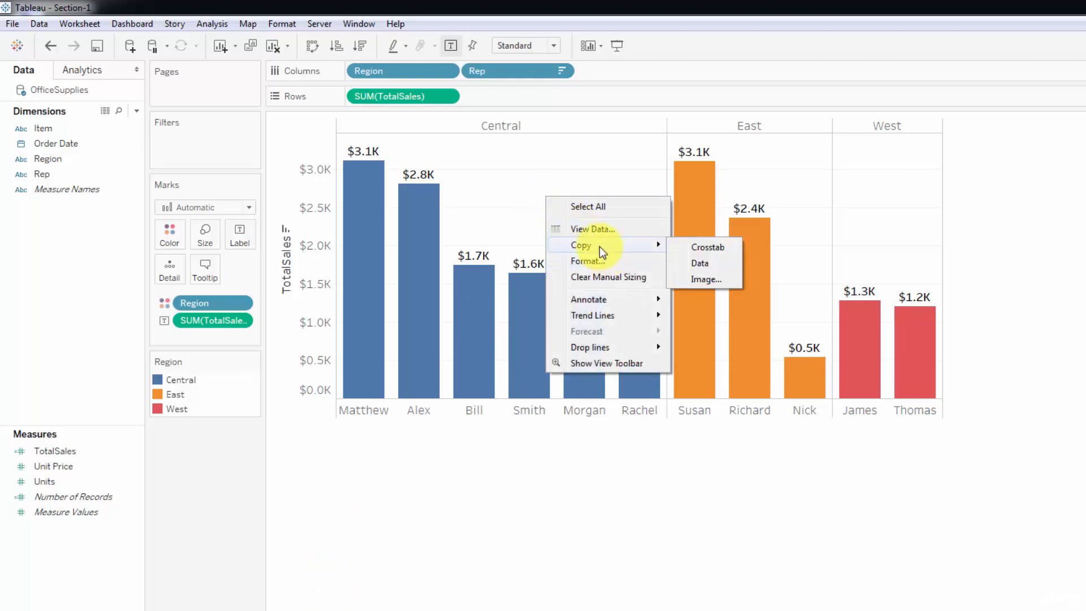
{"action": "left_click", "coordinate": [719, 285]}
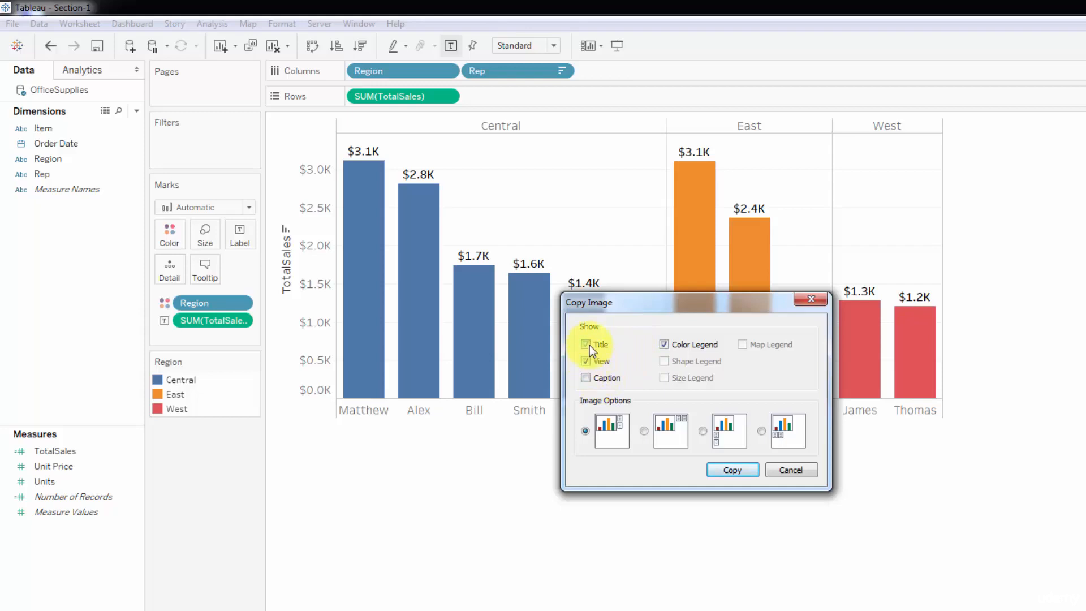
{"action": "left_click_drag", "start_coordinate": [646, 311], "coordinate": [359, 501]}
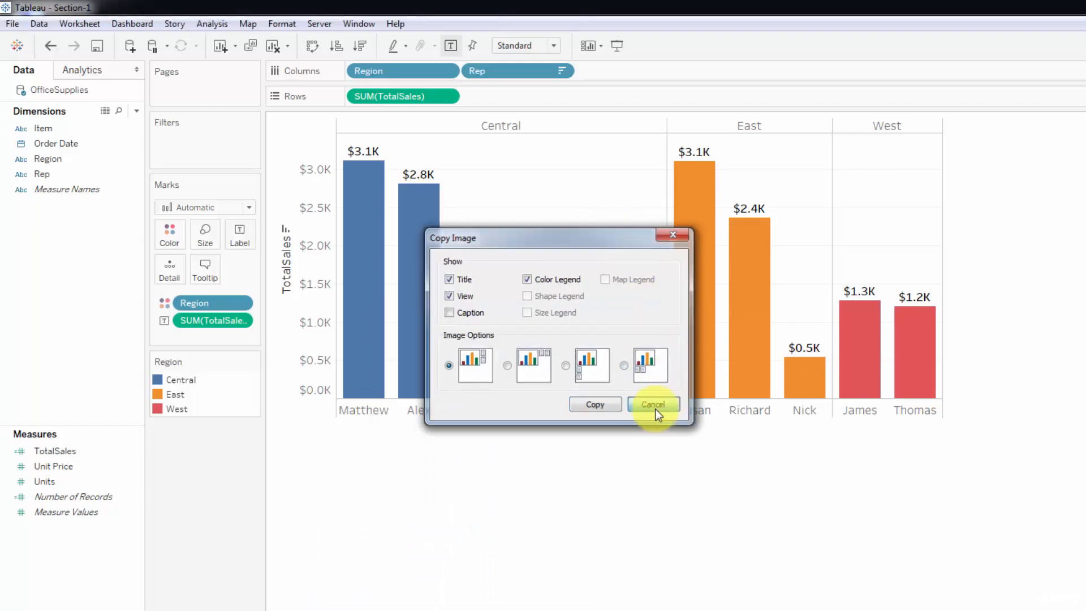
{"action": "left_click", "coordinate": [654, 407]}
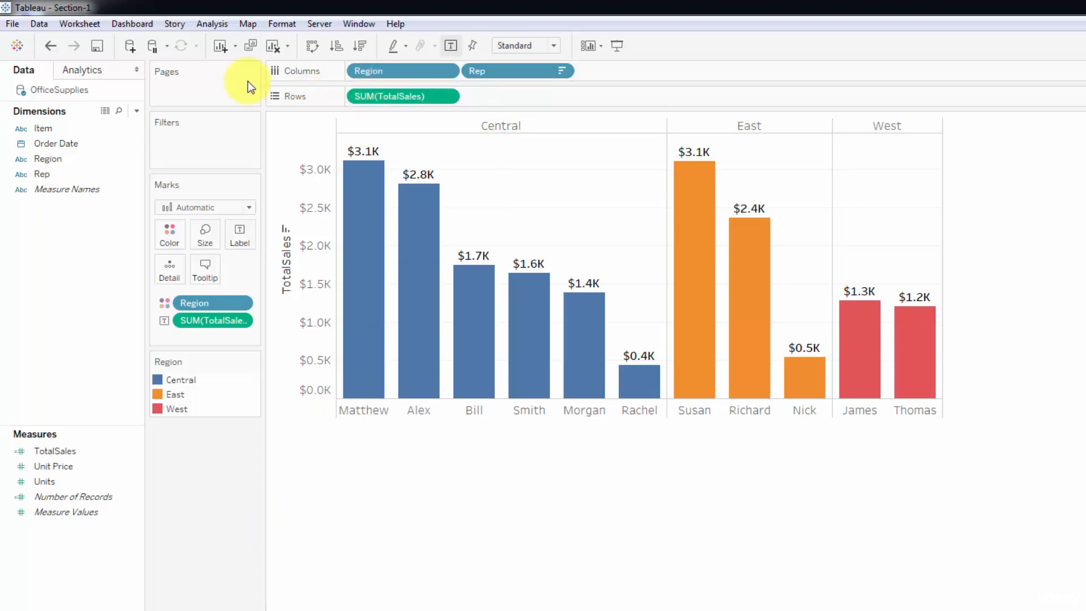
Step: Show the worksheet's title above the bar chart
{"action": "left_click", "coordinate": [79, 24]}
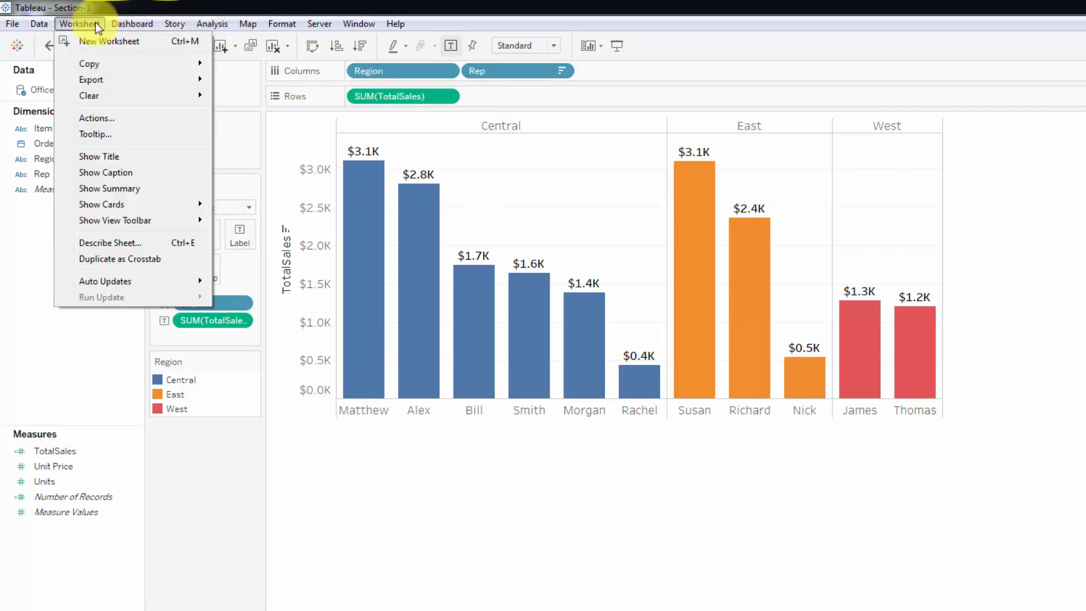
{"action": "left_click", "coordinate": [120, 156]}
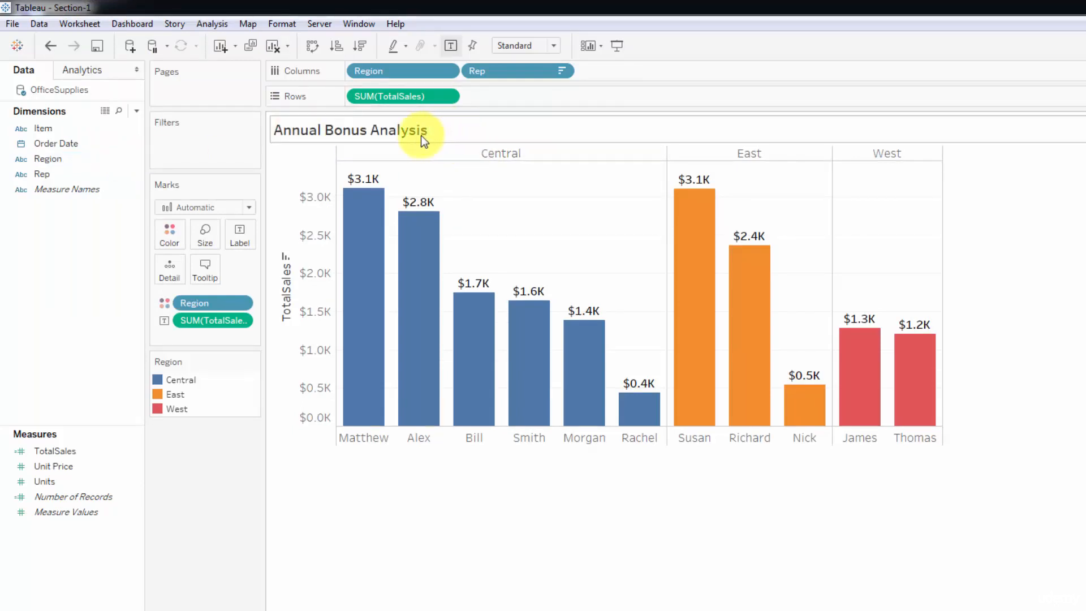
{"action": "right_click", "coordinate": [451, 142]}
{"action": "left_click", "coordinate": [492, 198]}
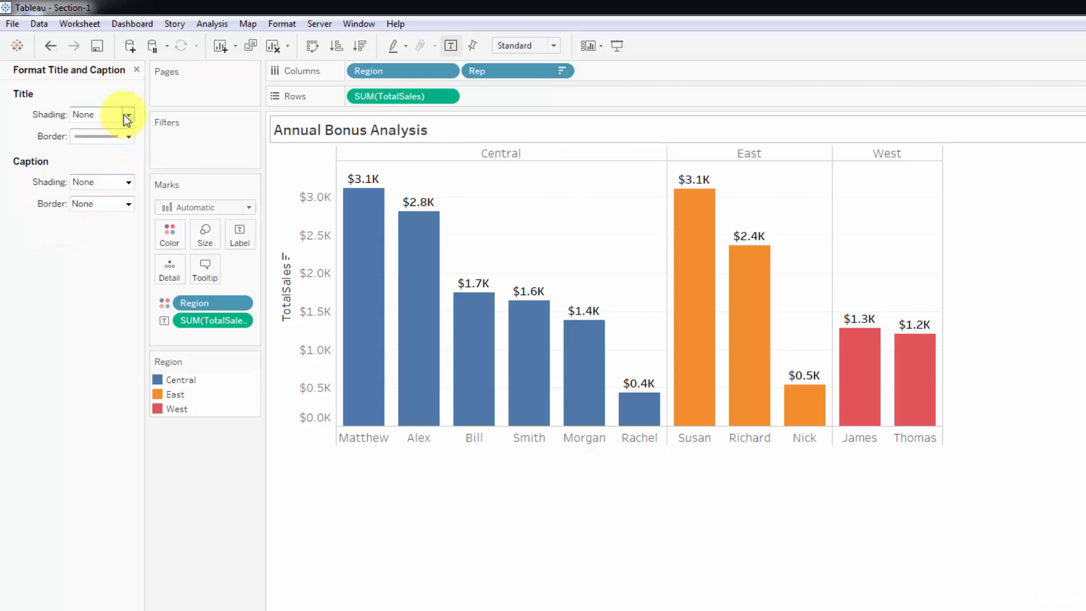
{"action": "left_click", "coordinate": [136, 70]}
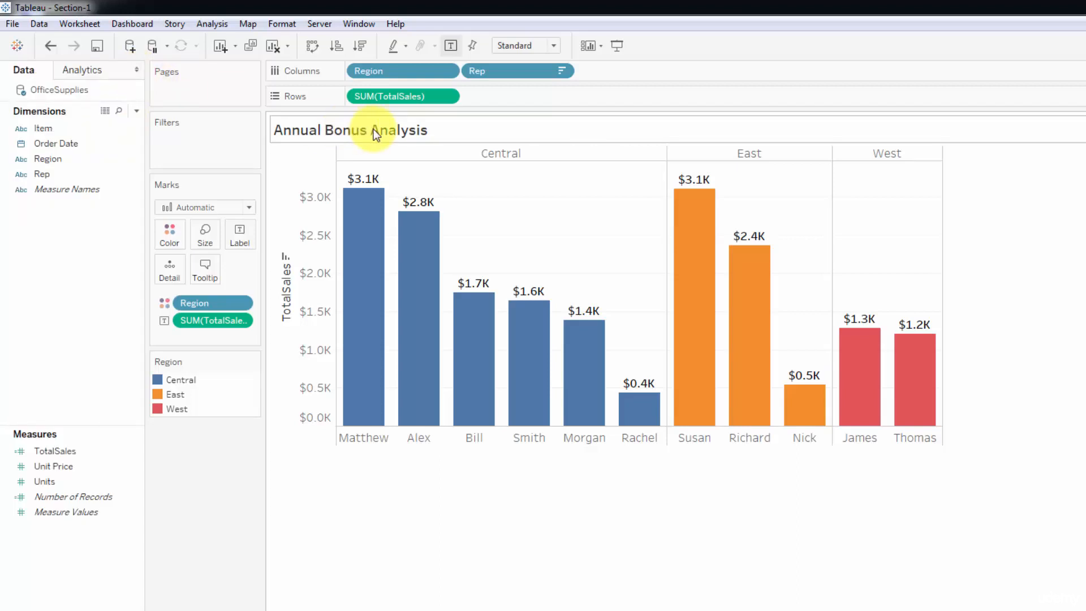
Step: Open the worksheet title for editing and set the font size of the <Sheet Name> text to 12
{"action": "double_click", "coordinate": [439, 130]}
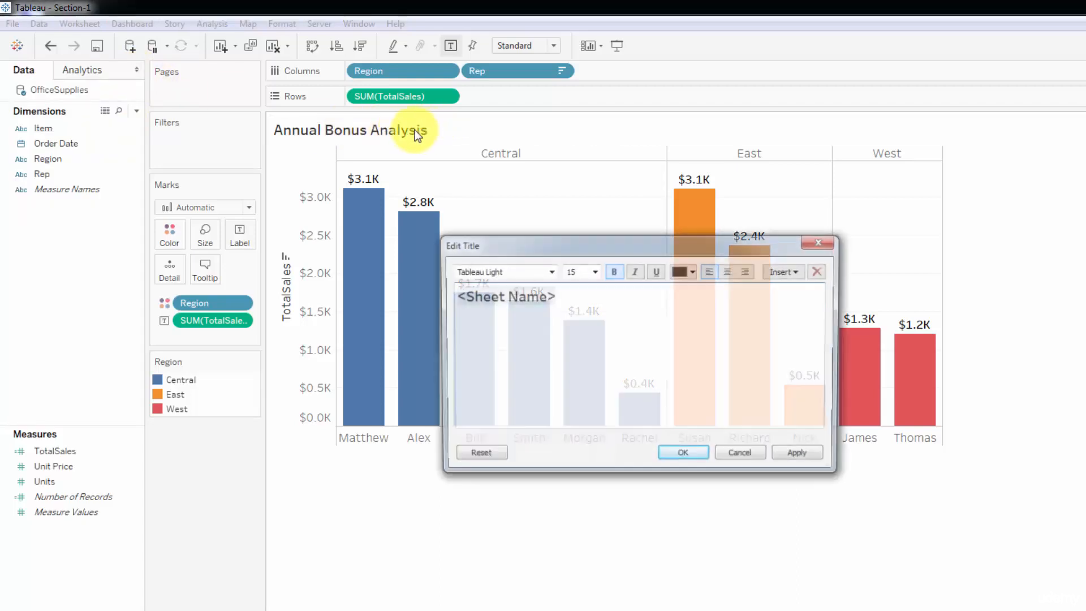
{"action": "left_click_drag", "start_coordinate": [572, 236], "coordinate": [489, 190]}
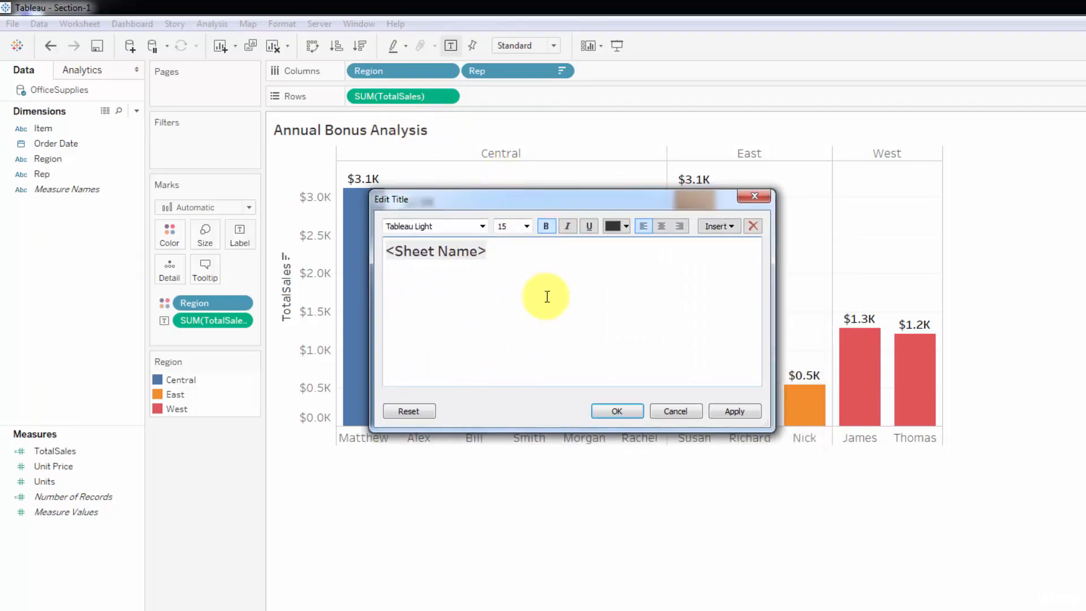
{"action": "key", "text": "ctrl+a"}
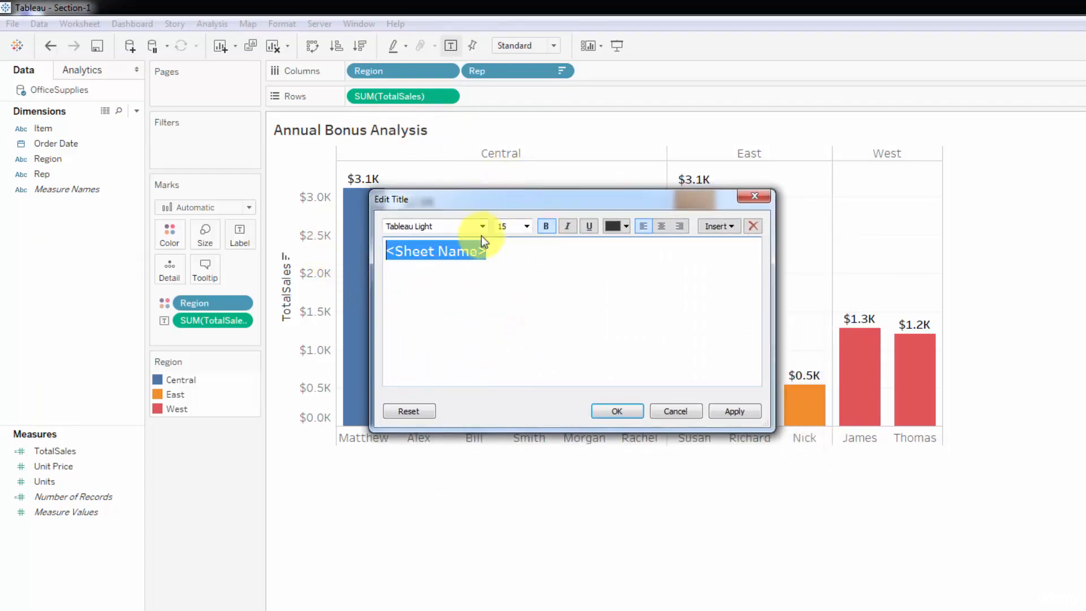
{"action": "left_click", "coordinate": [526, 225]}
{"action": "left_click", "coordinate": [516, 286]}
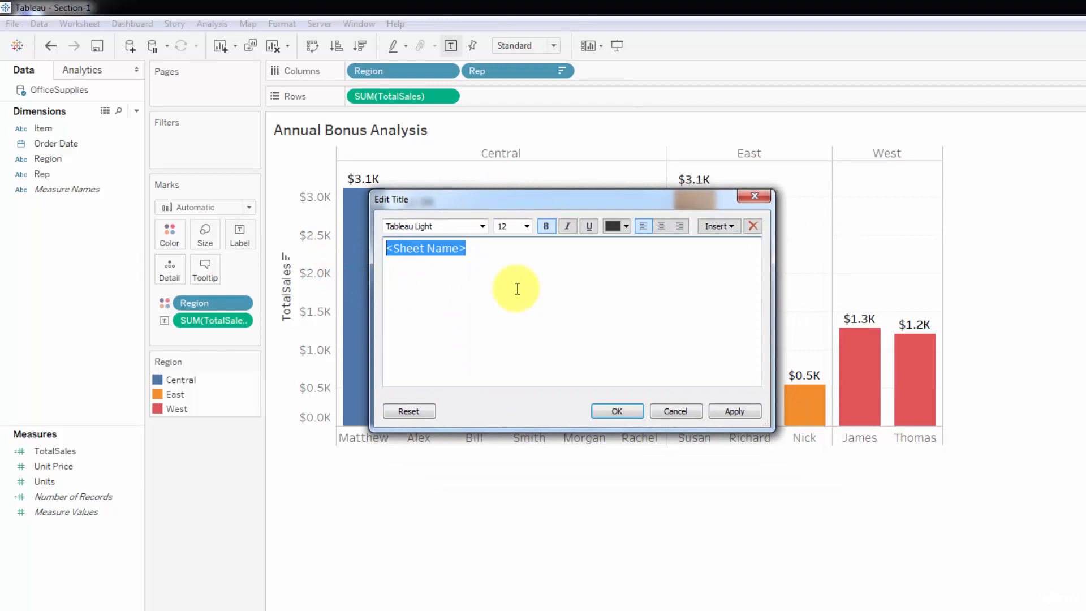
{"action": "left_click", "coordinate": [549, 224]}
{"action": "left_click", "coordinate": [554, 266]}
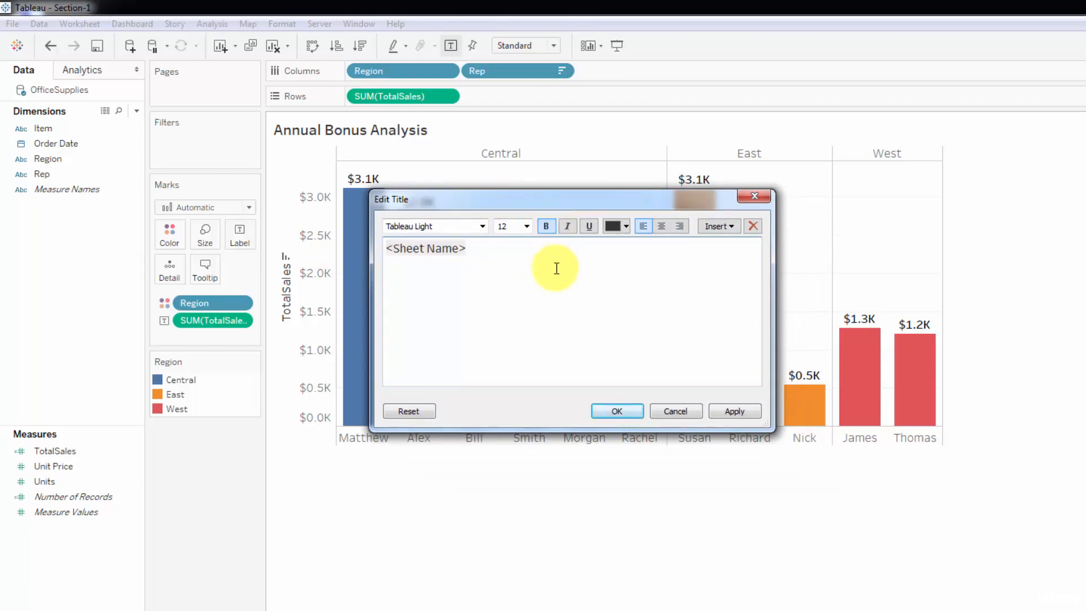
Step: Set the title text's font size back to 15 and accept the title edit
{"action": "key", "text": "ctrl+a"}
{"action": "left_click", "coordinate": [527, 227]}
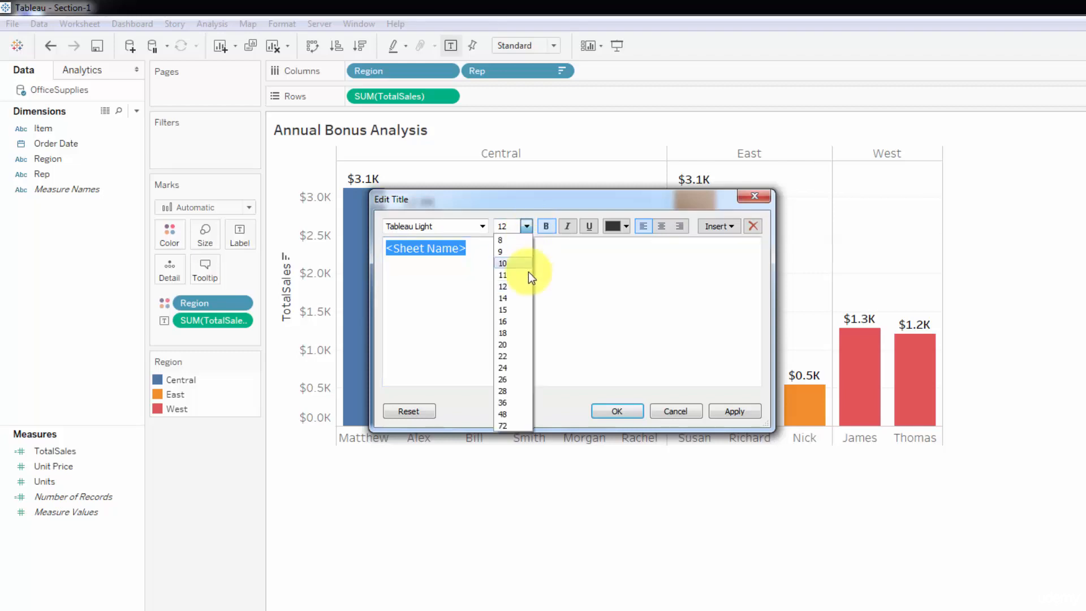
{"action": "left_click", "coordinate": [516, 310]}
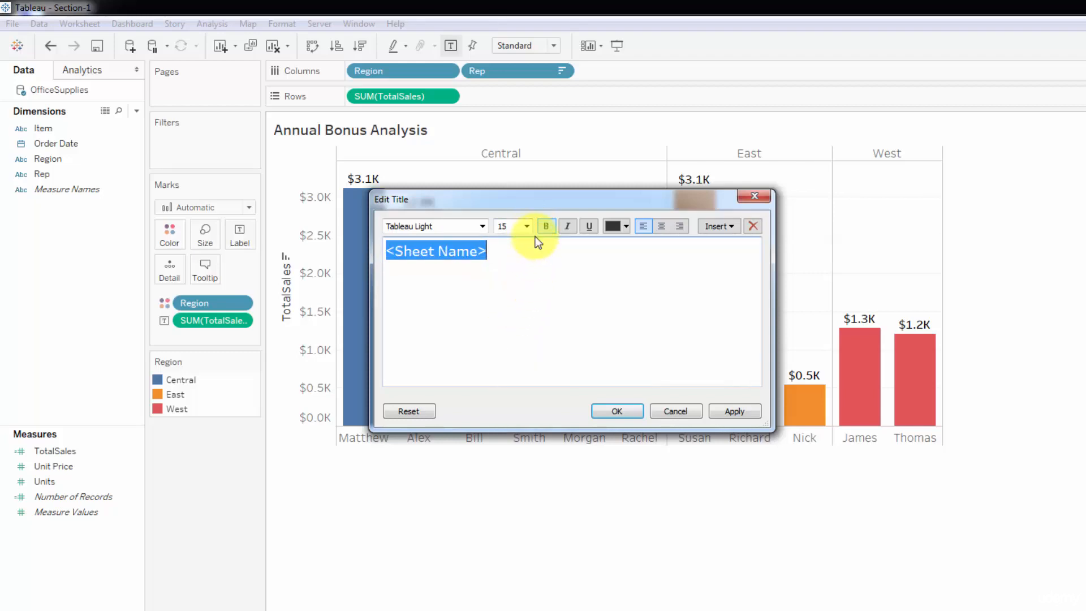
{"action": "left_click", "coordinate": [622, 409]}
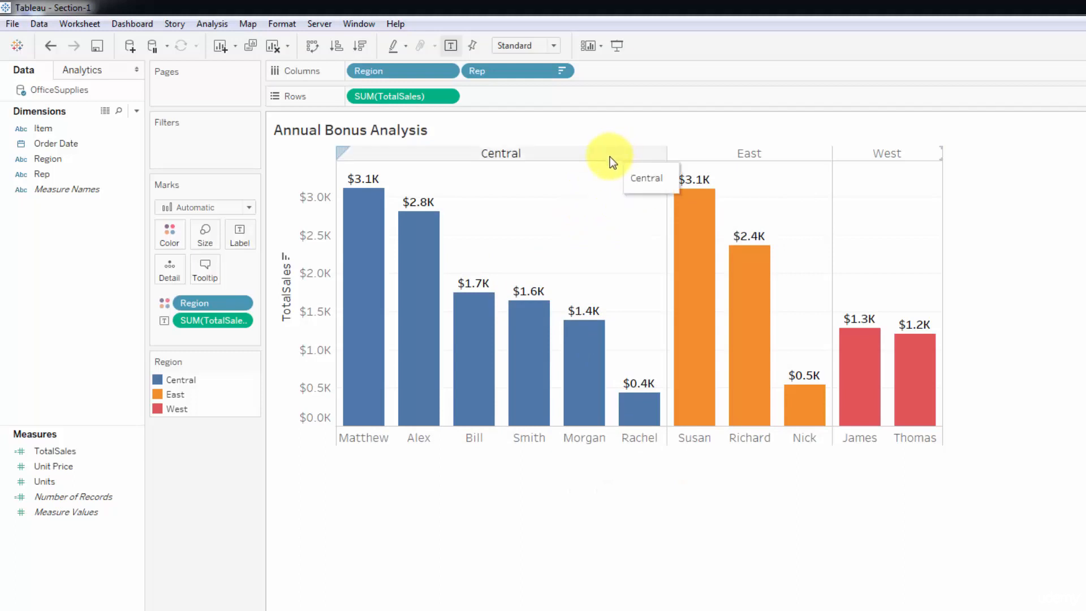
Step: Copy the chart as an image with title, view and color legend, using the layout with the legend to the right of the view
{"action": "right_click", "coordinate": [603, 207]}
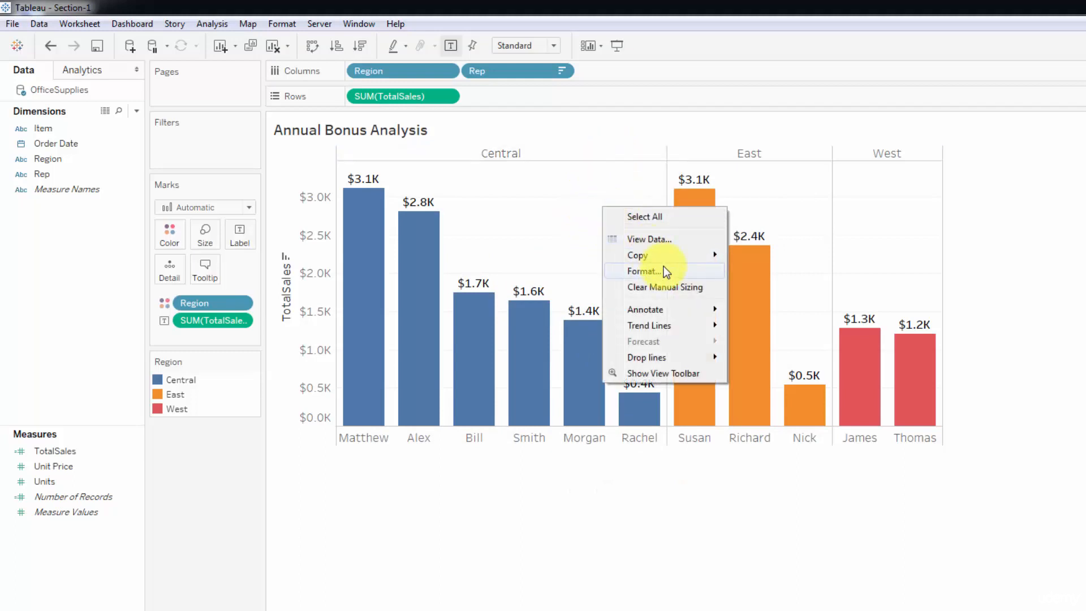
{"action": "mouse_move", "coordinate": [707, 257]}
{"action": "left_click", "coordinate": [753, 286]}
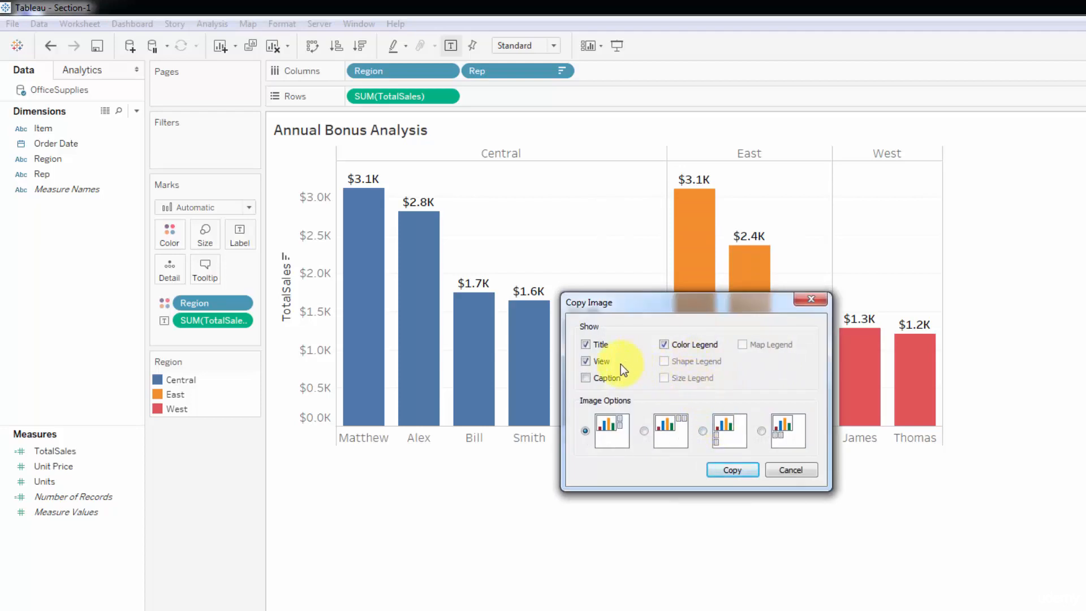
{"action": "left_click", "coordinate": [726, 470]}
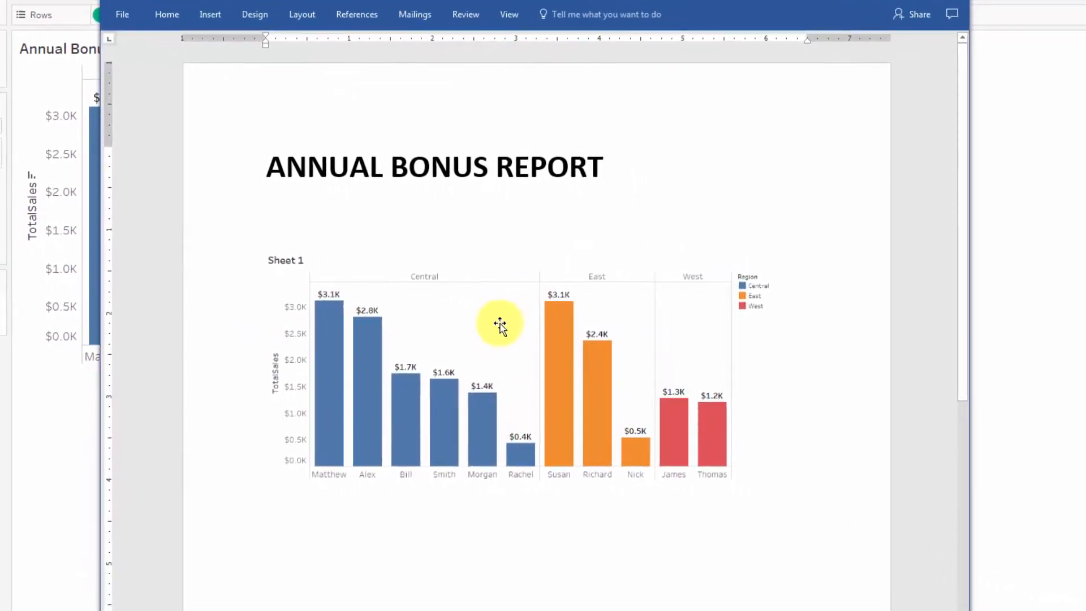
Step: Switch to Word, delete the old chart picture titled Sheet 1 and paste the newly copied chart image in its place
{"action": "left_click", "coordinate": [609, 361]}
{"action": "key", "text": "Delete"}
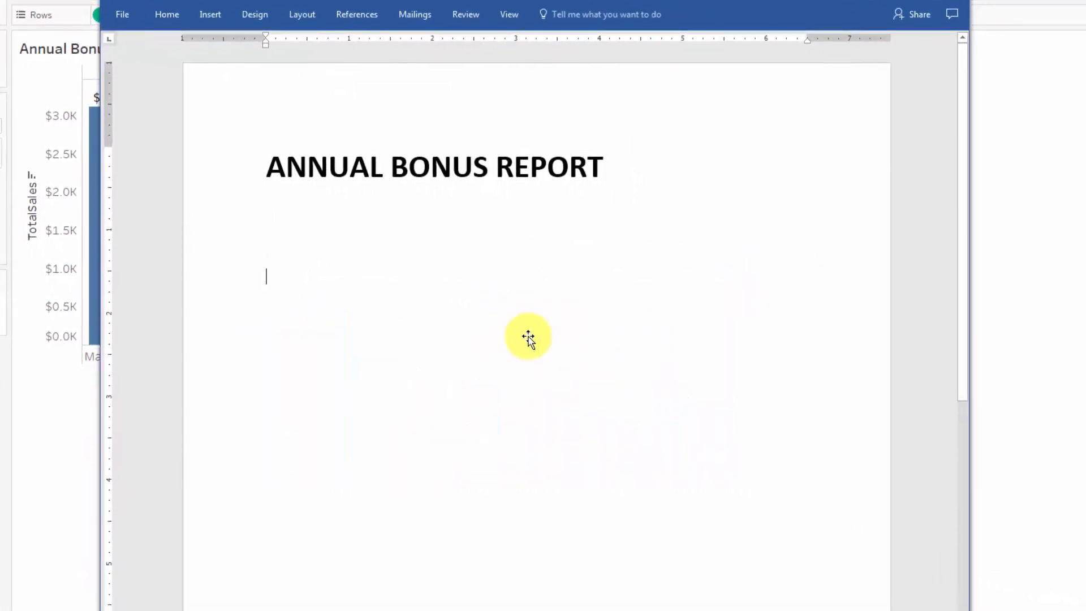
{"action": "key", "text": "ctrl+v"}
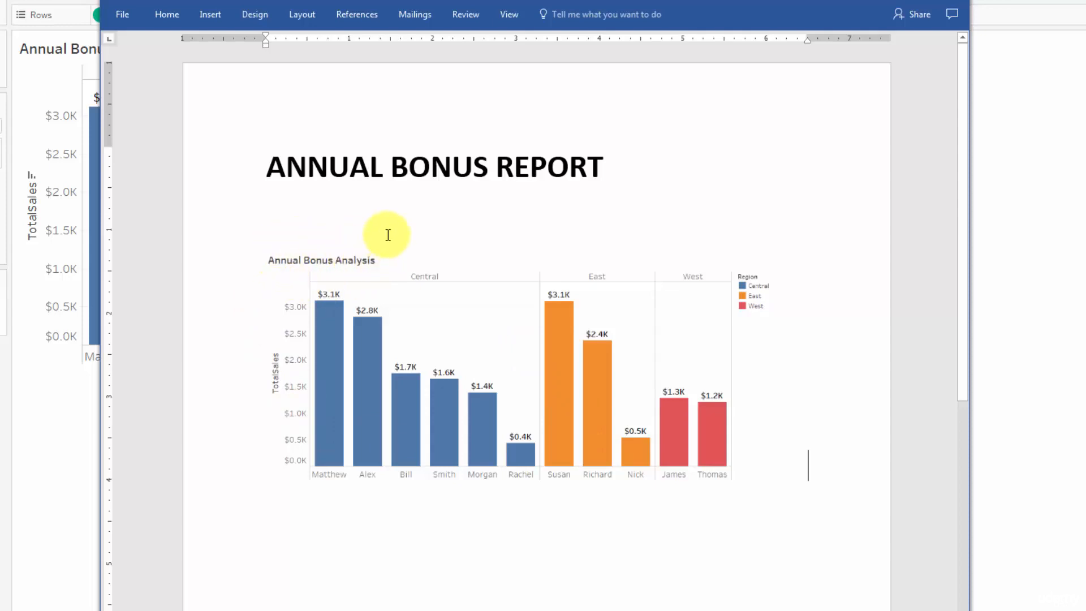
Step: Underline the ANNUAL BONUS REPORT heading
{"action": "left_click_drag", "start_coordinate": [619, 164], "coordinate": [318, 162]}
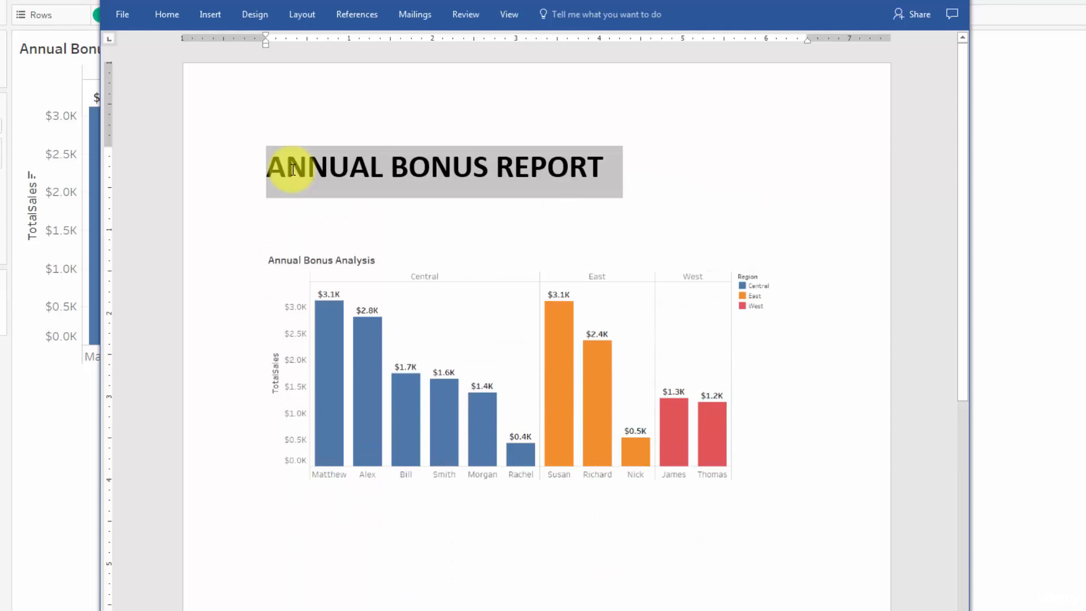
{"action": "key", "text": "ctrl+u"}
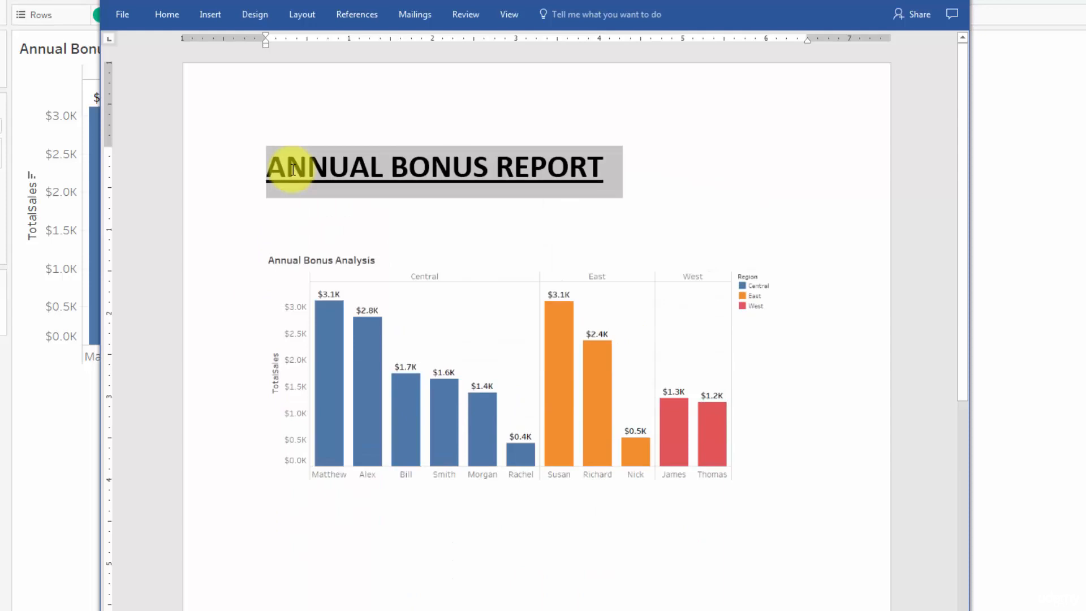
{"action": "left_click", "coordinate": [430, 212]}
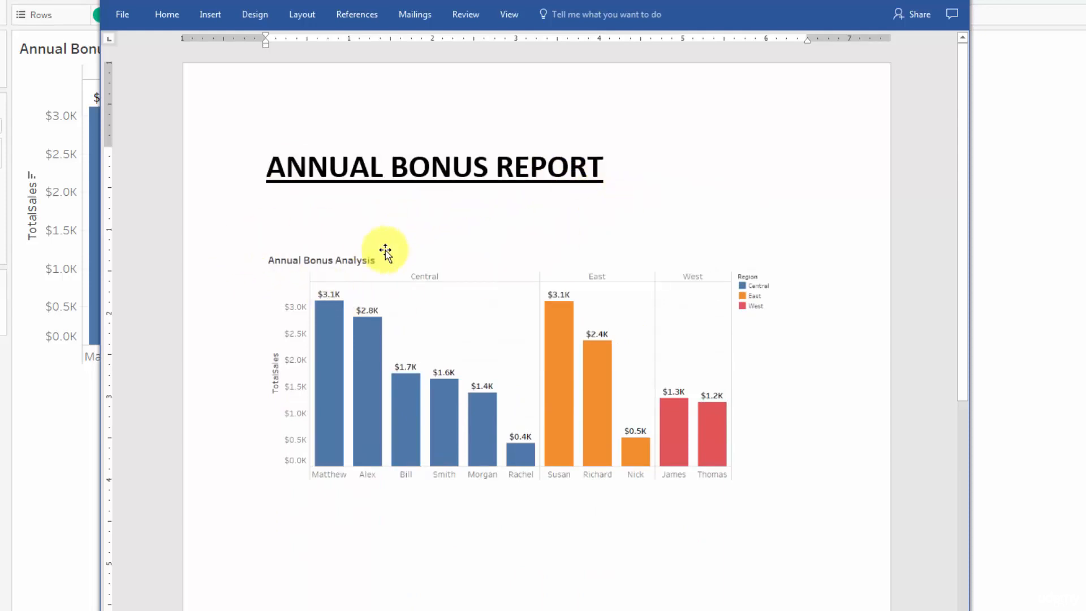
Step: Examine the pasted chart in the report at a larger zoom and widen the document window
{"action": "left_click", "coordinate": [459, 293]}
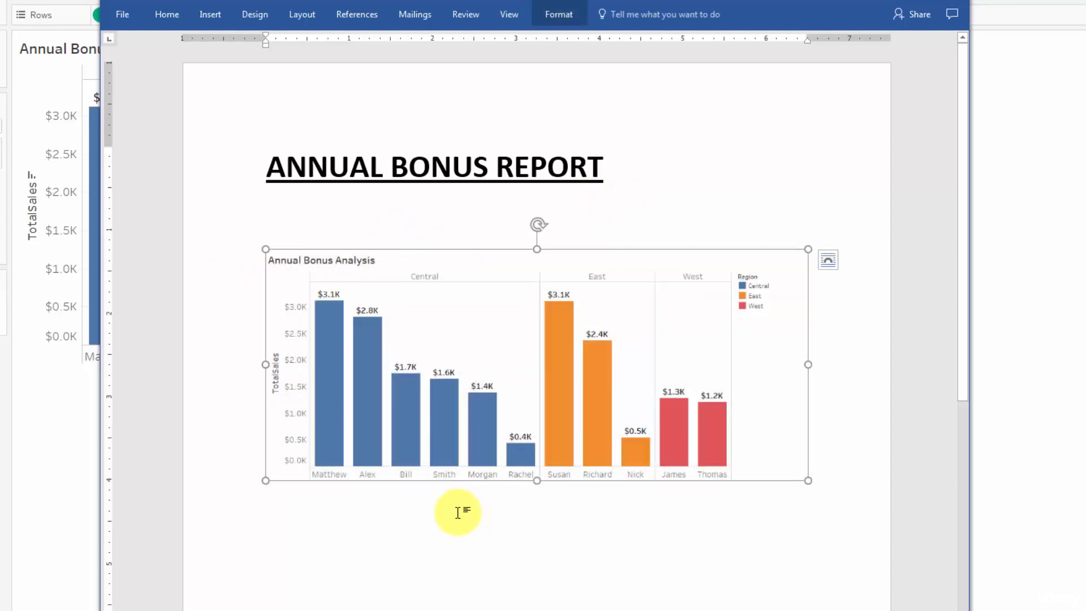
{"action": "left_click", "coordinate": [311, 219]}
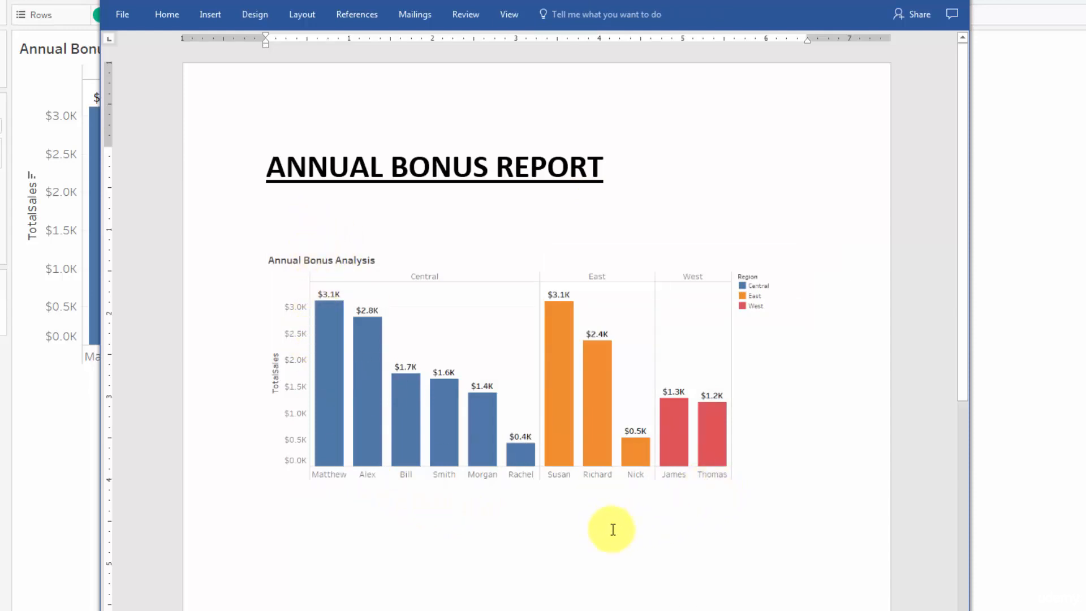
{"action": "left_click", "coordinate": [701, 466]}
{"action": "scroll", "coordinate": [725, 403], "scroll_direction": "up", "scroll_amount": 1}
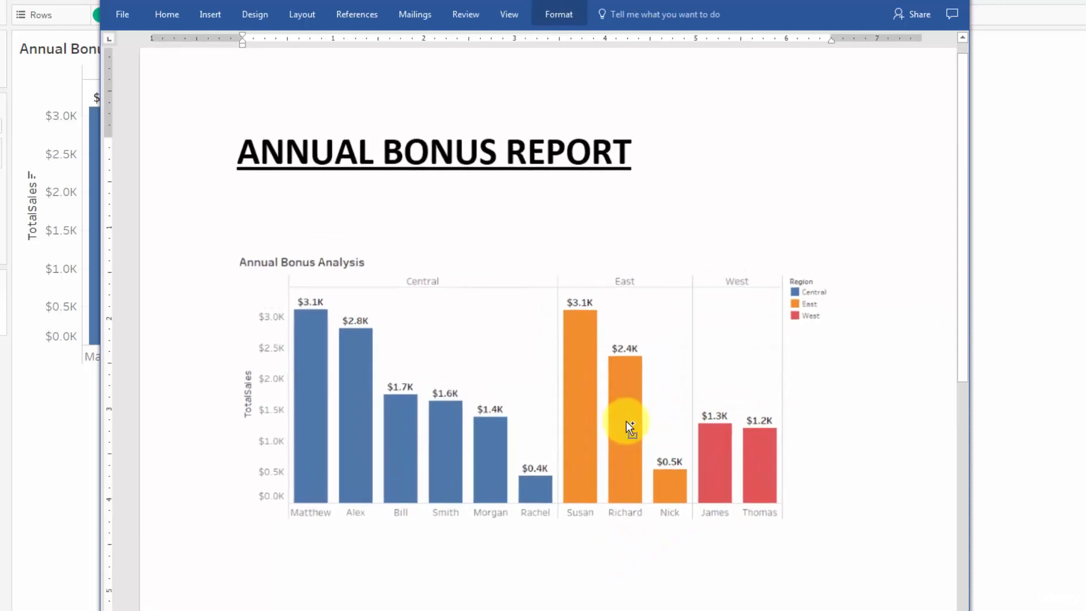
{"action": "scroll", "coordinate": [783, 306], "scroll_direction": "up", "scroll_amount": 1}
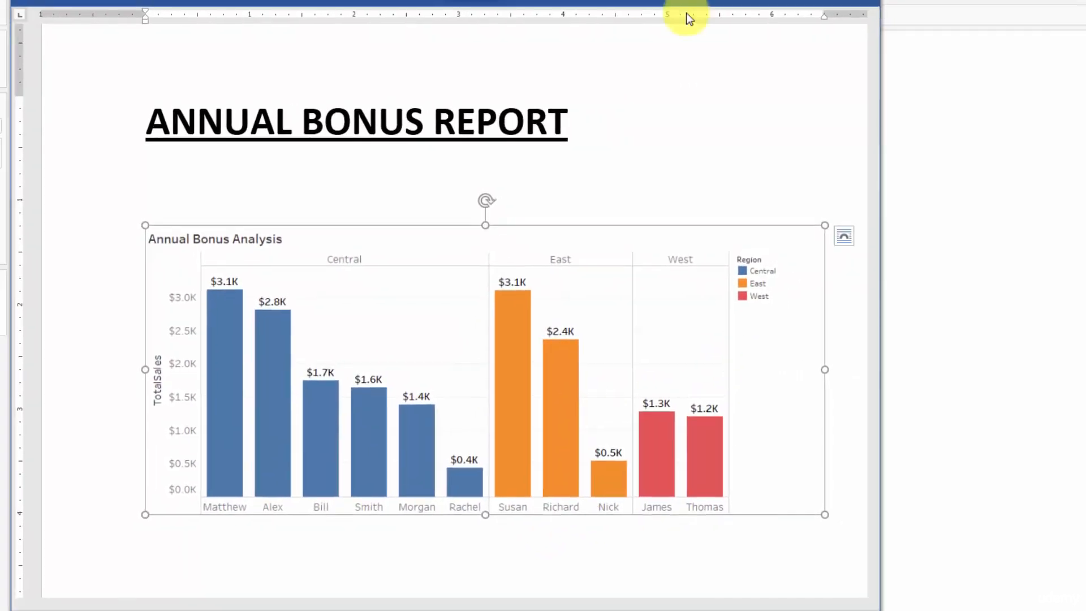
{"action": "left_click_drag", "start_coordinate": [884, 78], "coordinate": [1003, 80]}
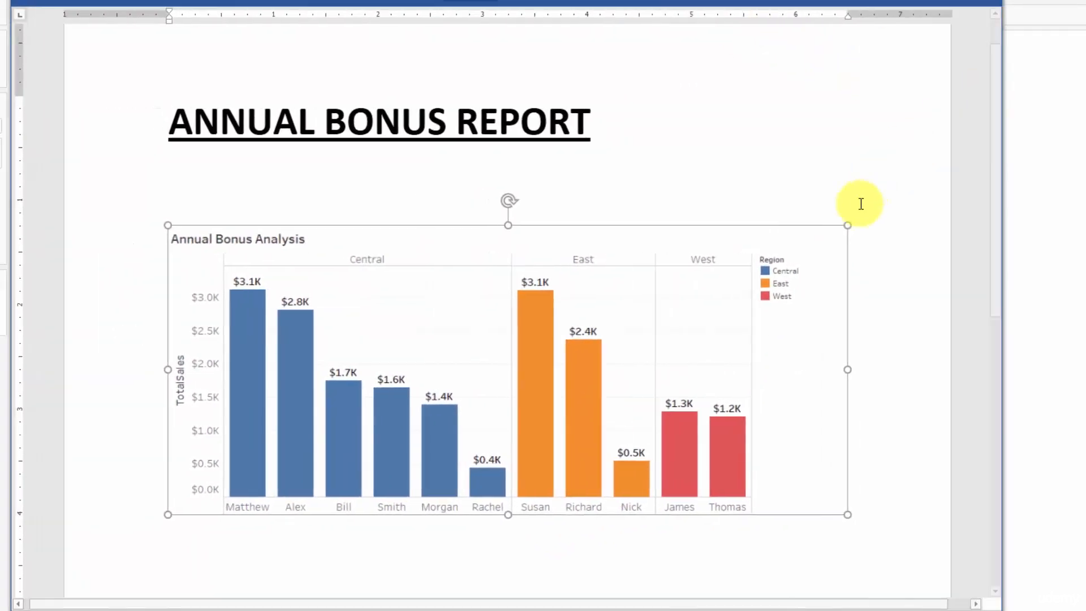
{"action": "scroll", "coordinate": [854, 218], "scroll_direction": "down", "scroll_amount": 1}
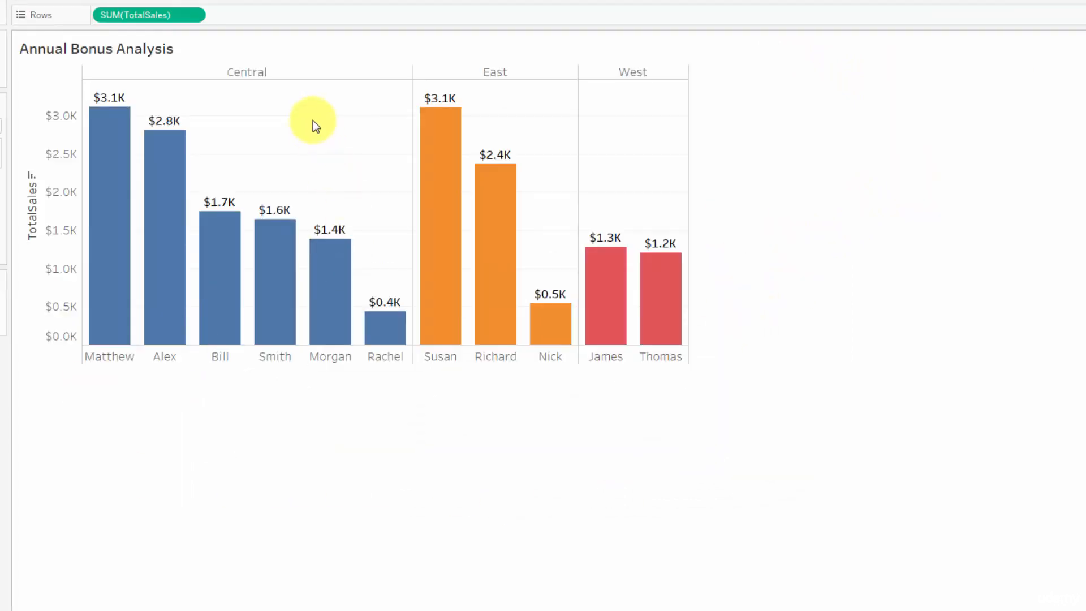
Step: Switch to Tableau and copy the chart as an image using the third layout option, with the color legend stacked below the view
{"action": "right_click", "coordinate": [313, 120]}
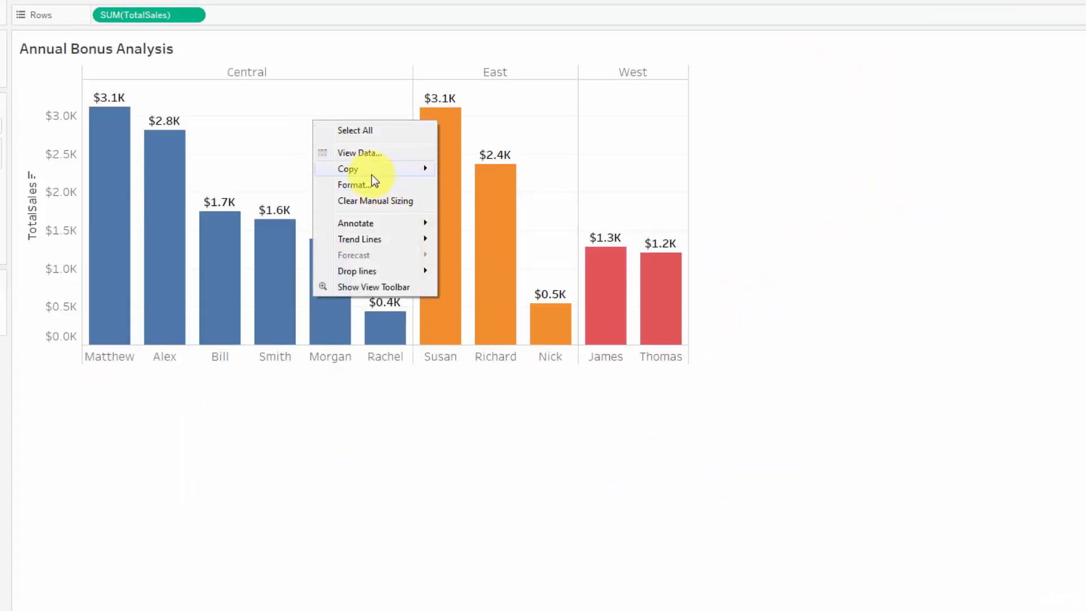
{"action": "mouse_move", "coordinate": [371, 172]}
{"action": "left_click", "coordinate": [490, 201]}
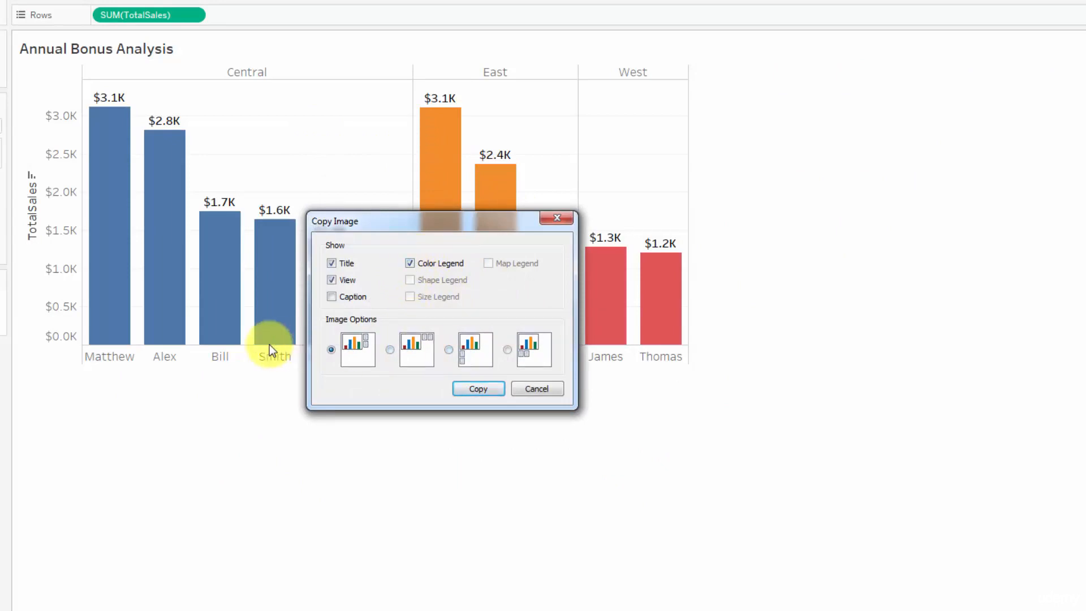
{"action": "left_click", "coordinate": [459, 355]}
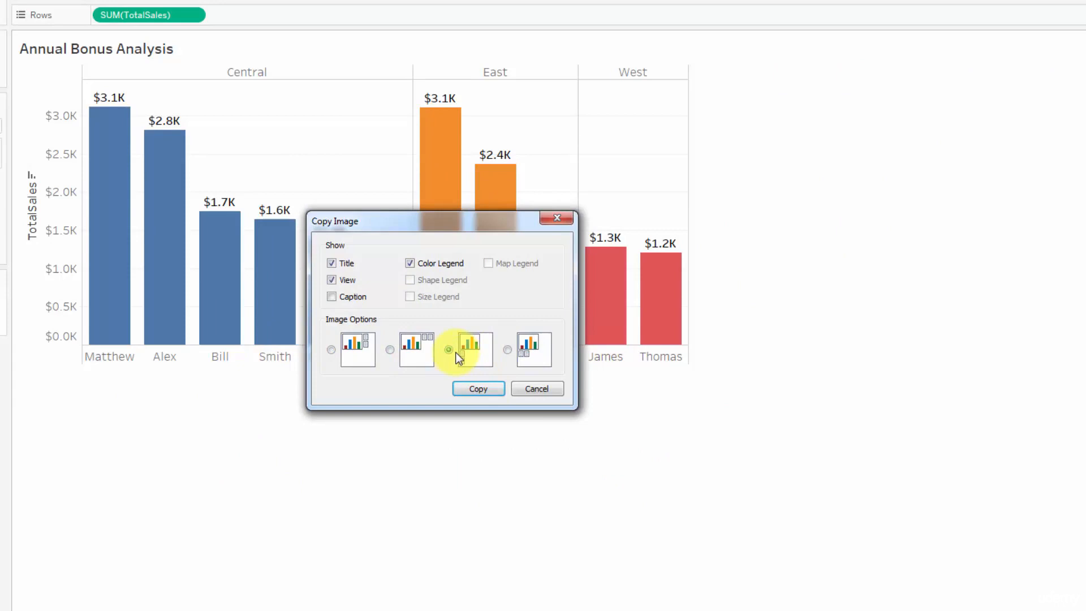
{"action": "left_click", "coordinate": [479, 390]}
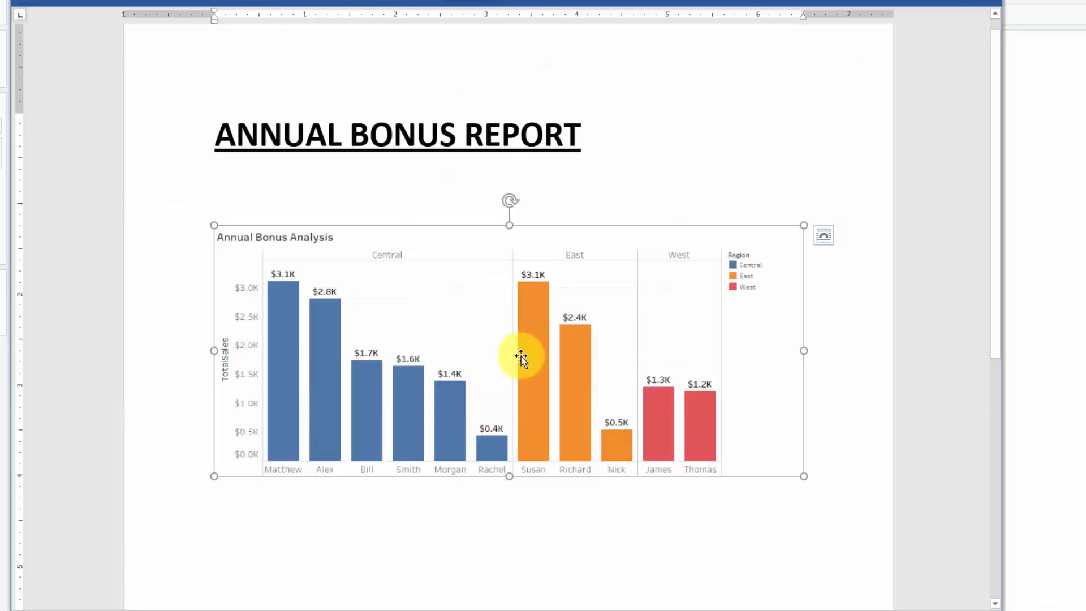
Step: Switch to Word and replace the chart picture below the heading with the newly copied image
{"action": "right_click", "coordinate": [521, 357]}
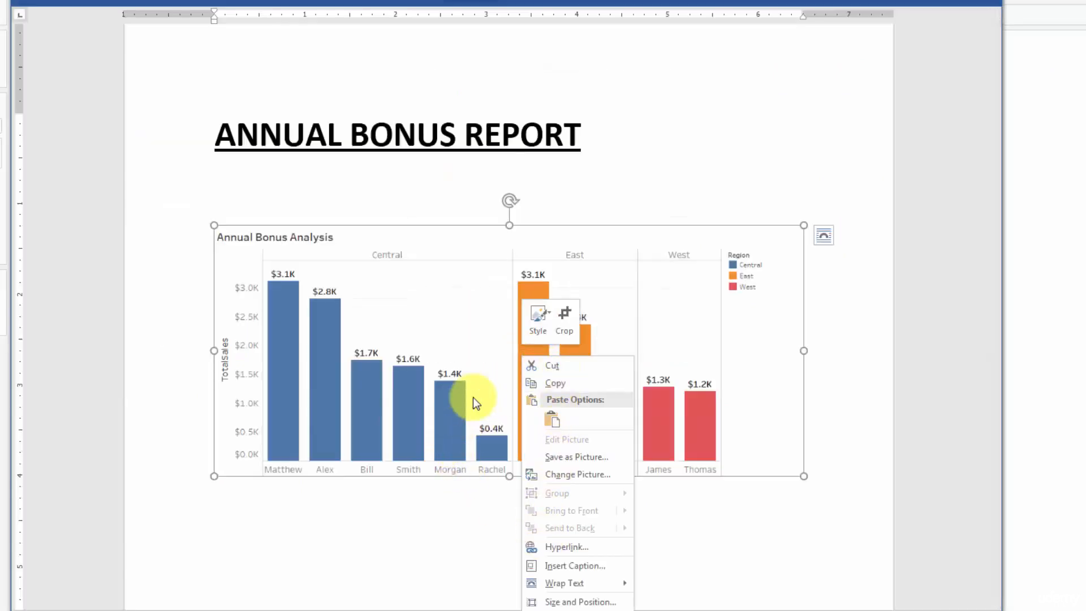
{"action": "key", "text": "Delete"}
{"action": "key", "text": "ctrl+v"}
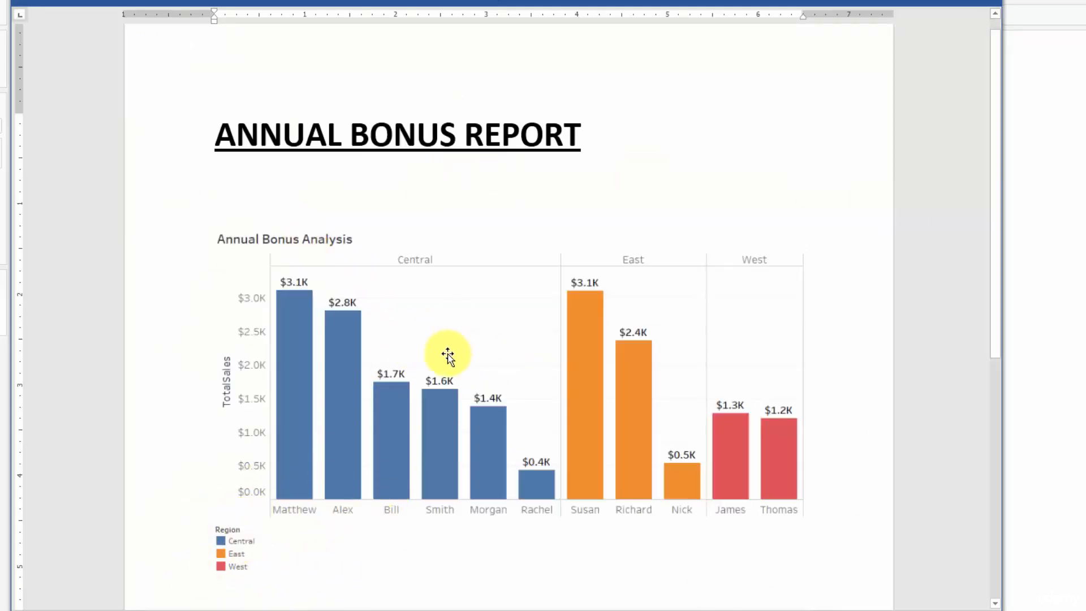
{"action": "left_click", "coordinate": [535, 204]}
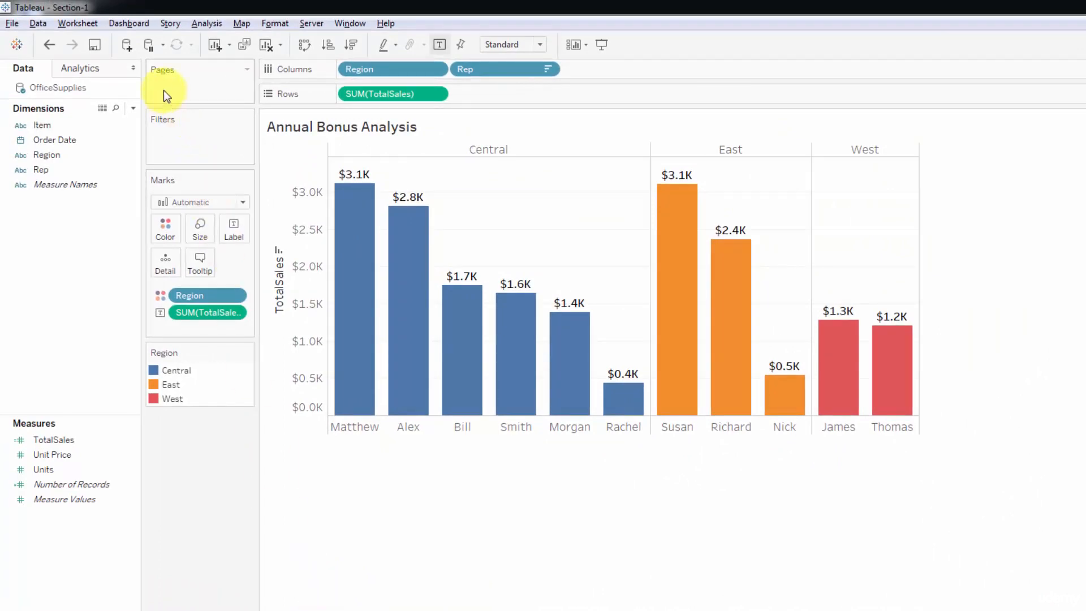
Step: Switch to Tableau and save the workbook as Section-1.twb in the Tableau Course folder, replacing the existing file
{"action": "left_click", "coordinate": [11, 24]}
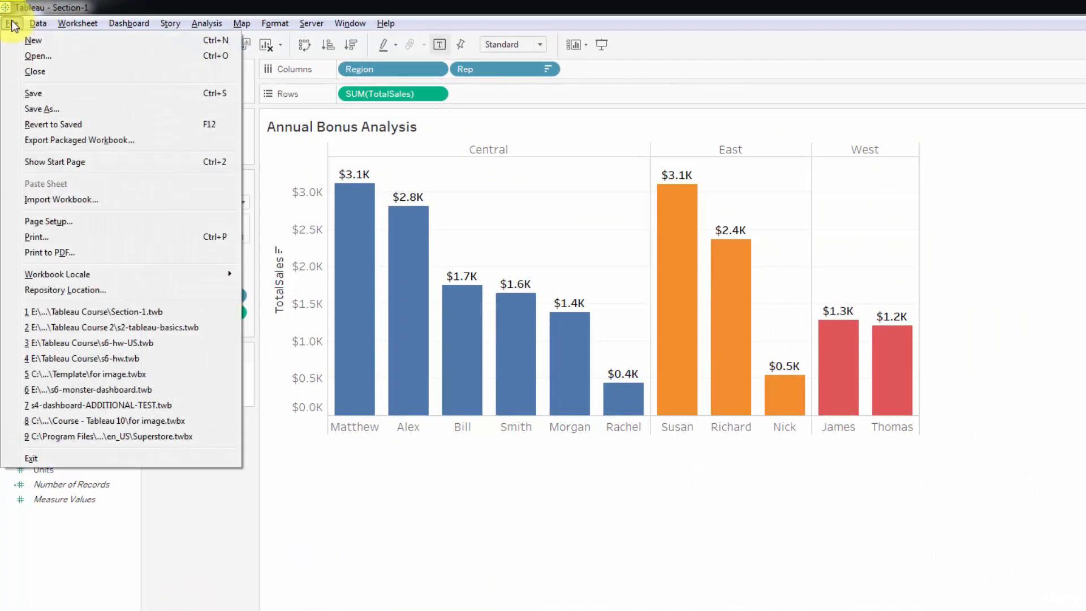
{"action": "left_click", "coordinate": [50, 111]}
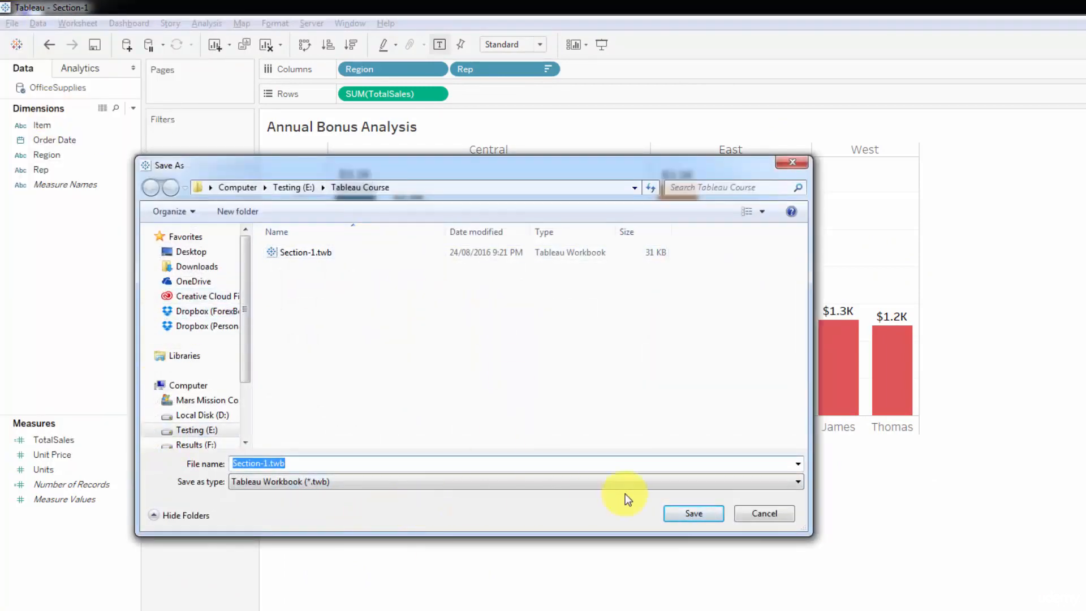
{"action": "left_click", "coordinate": [691, 514]}
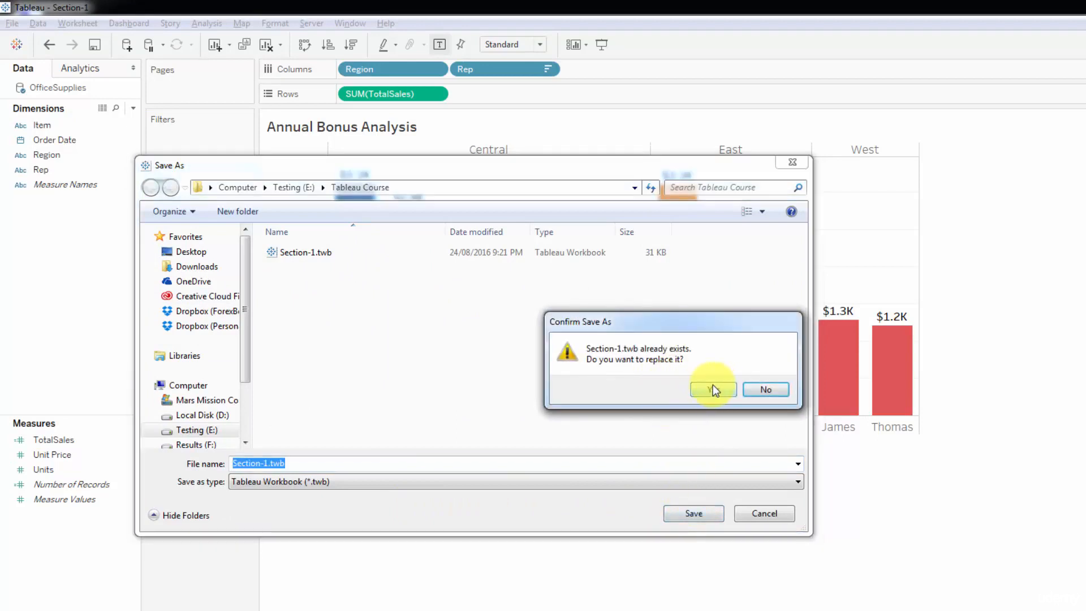
{"action": "left_click", "coordinate": [713, 389]}
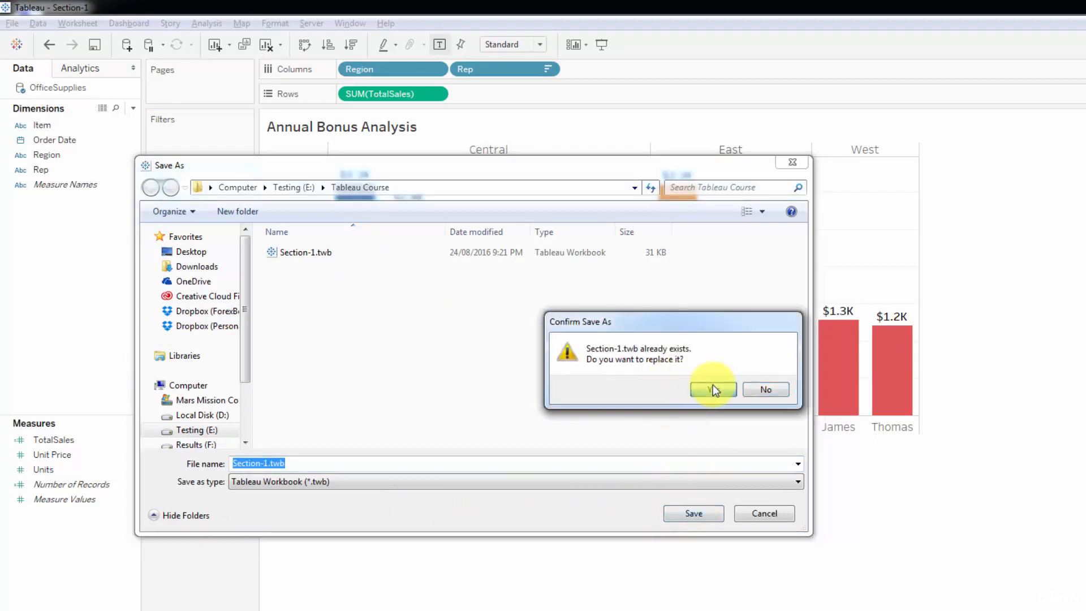